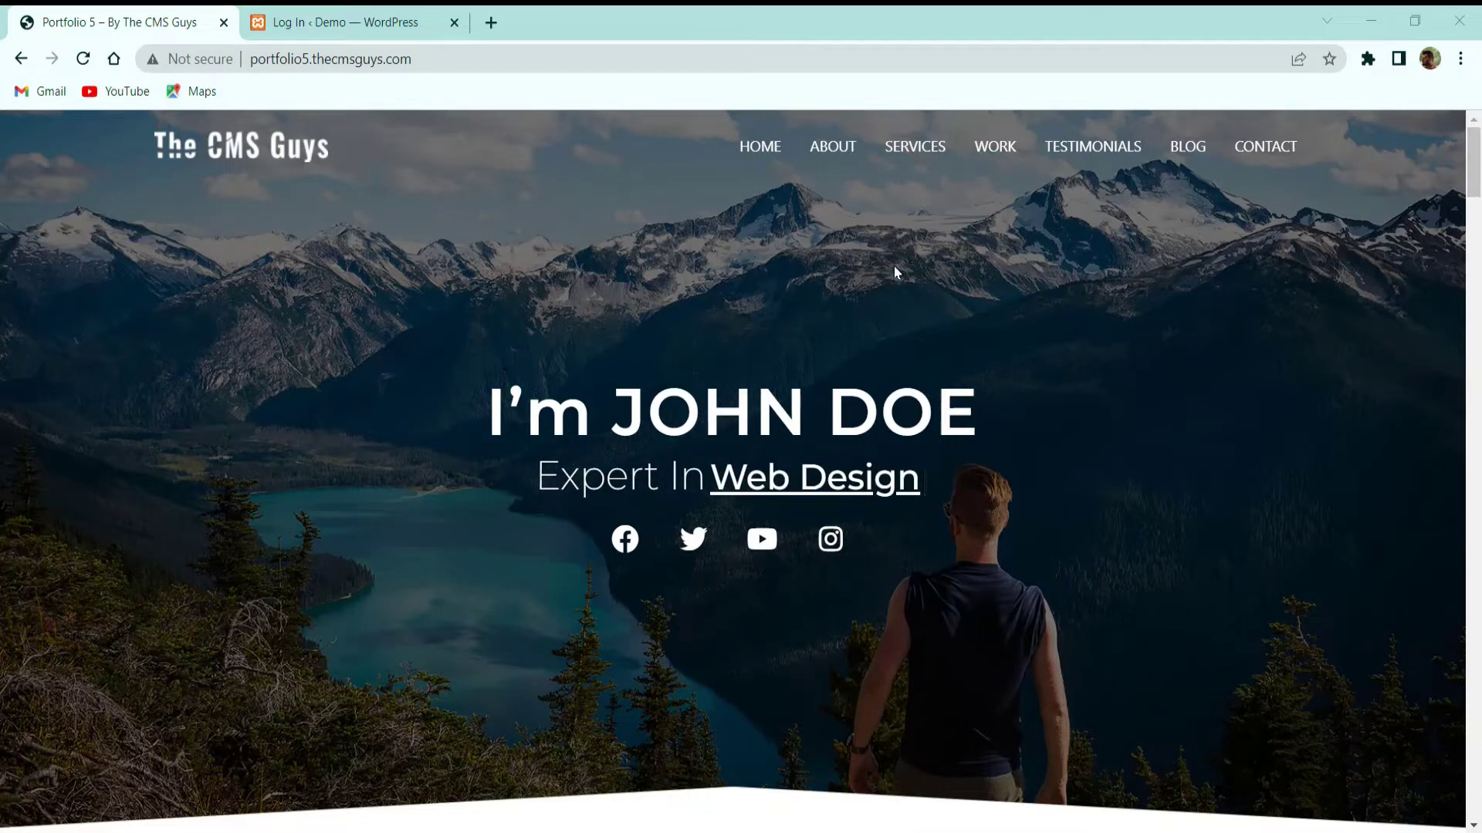
# Scroll around the Portfolio 5 demo page, then jump to the About Me section
pyautogui.scroll(-2, 996, 459)
pyautogui.scroll(2, 996, 459)
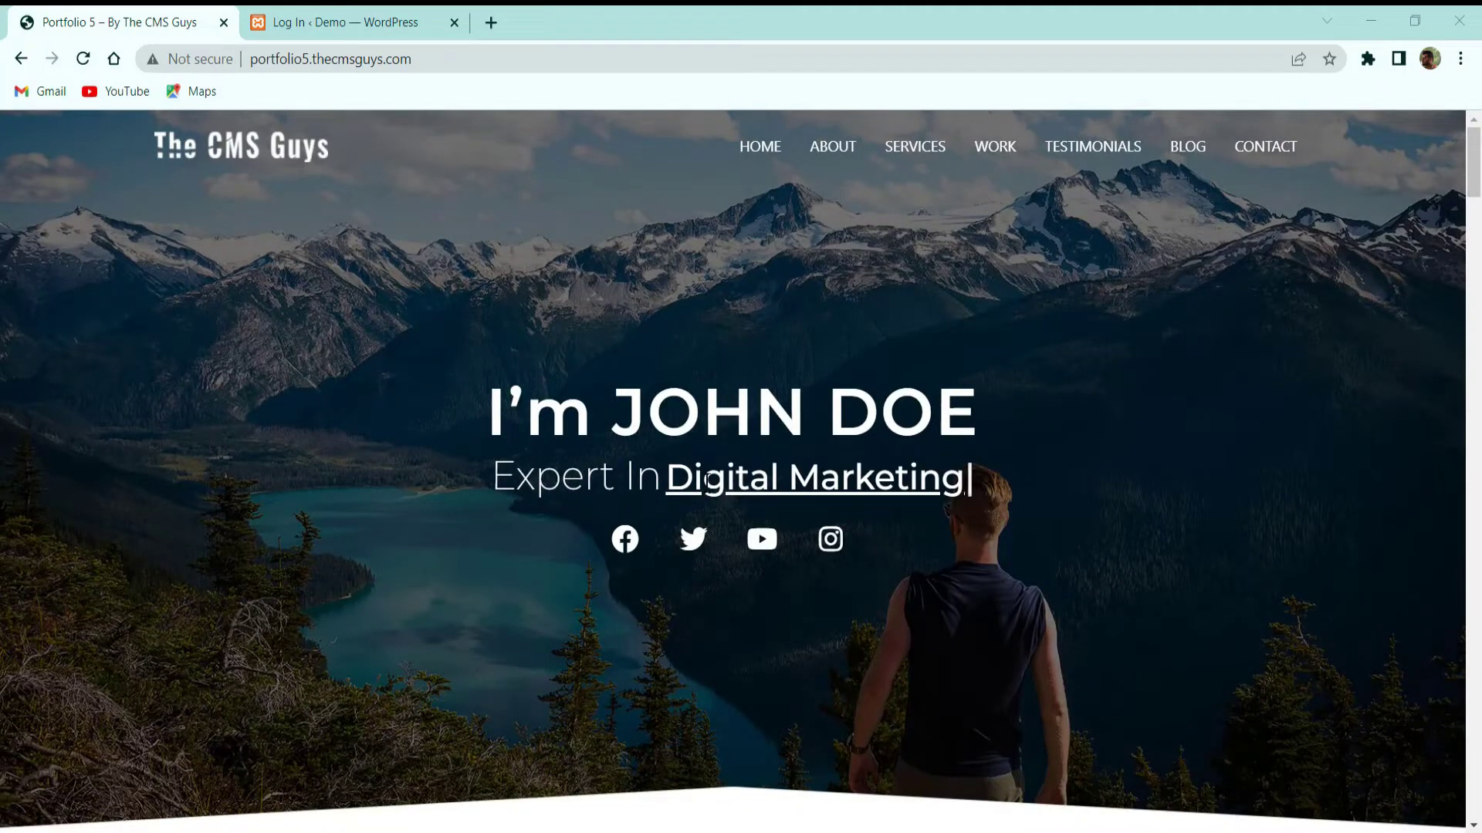
pyautogui.scroll(-2, 969, 540)
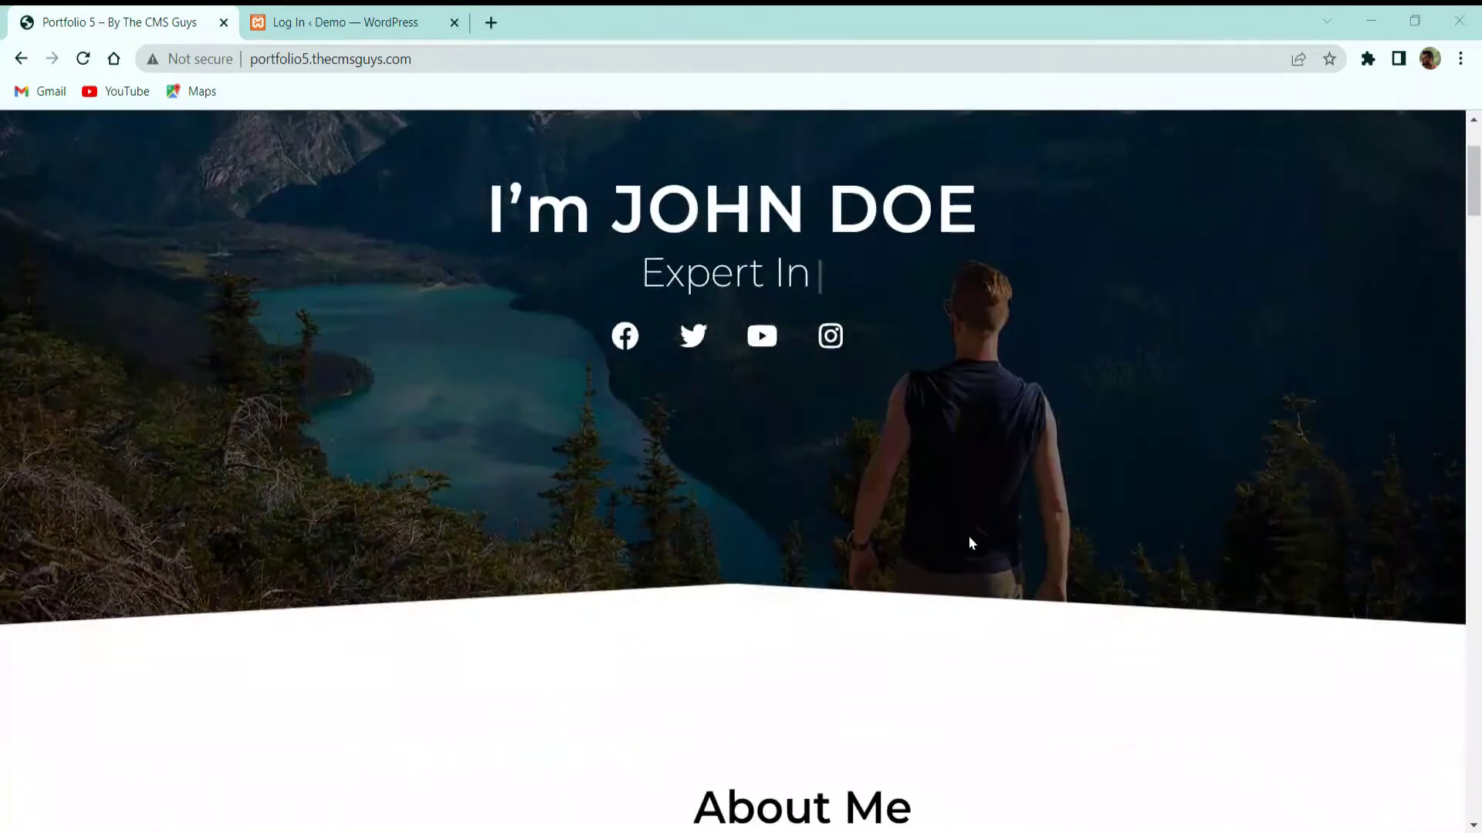
pyautogui.scroll(2, 971, 491)
pyautogui.scroll(-5, 843, 172)
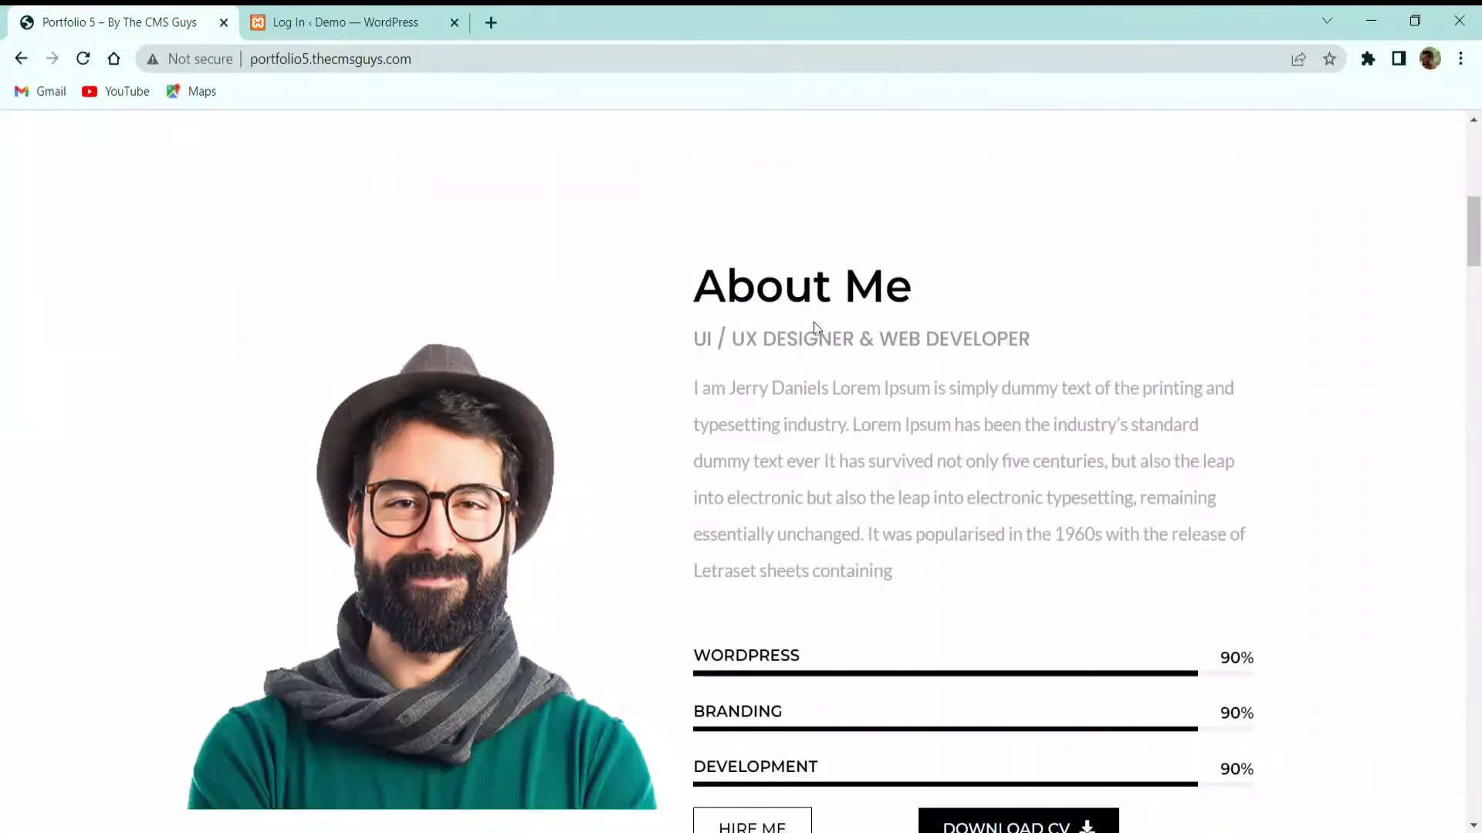
pyautogui.scroll(5, 786, 348)
pyautogui.scroll(1, 787, 348)
pyautogui.click(857, 154)
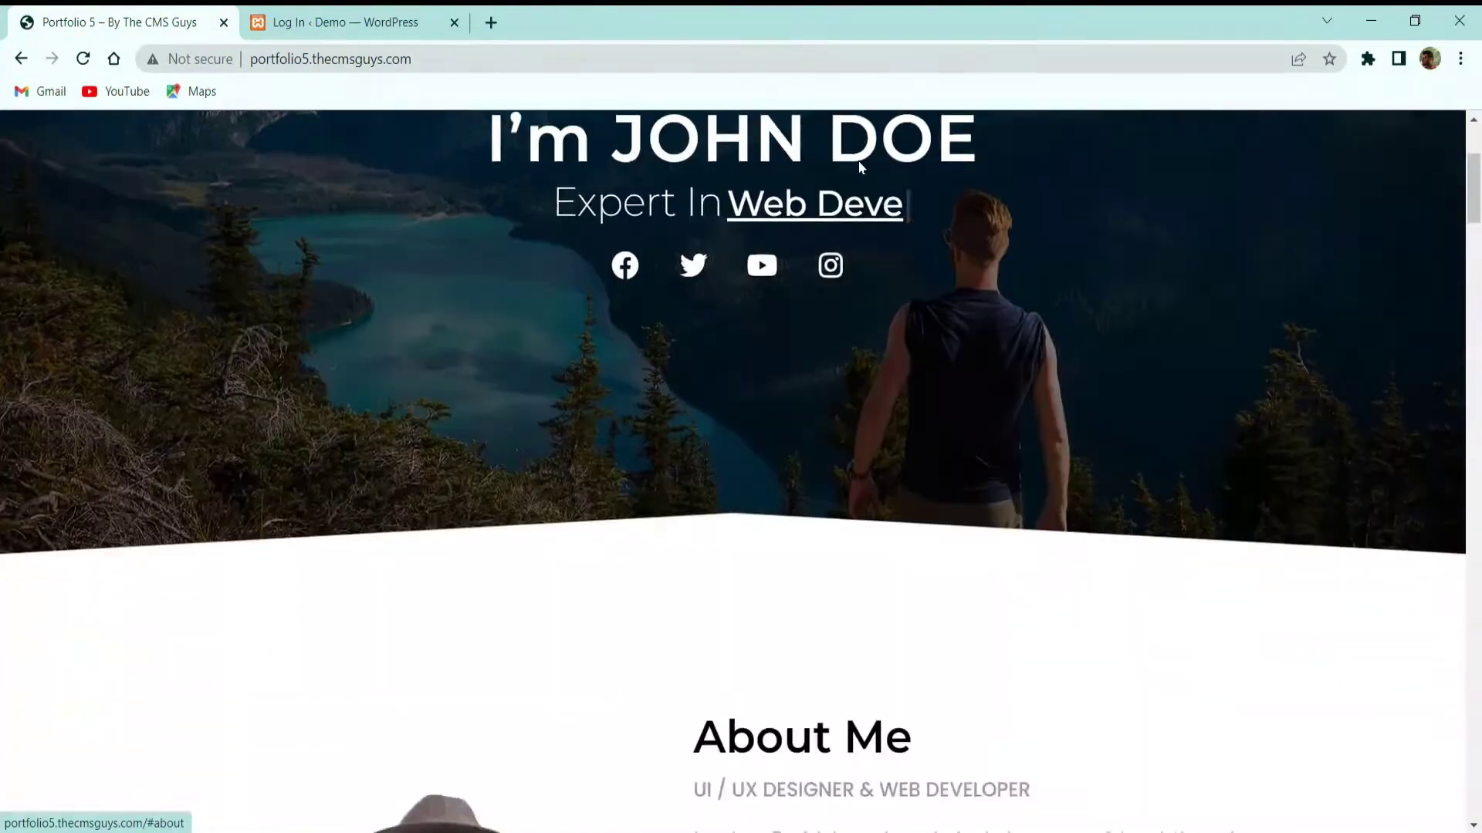
# Scroll through Services and filter the portfolio gallery by BRAND, DESIGN and GRAPHICS
pyautogui.scroll(-3, 843, 321)
pyautogui.scroll(3, 708, 281)
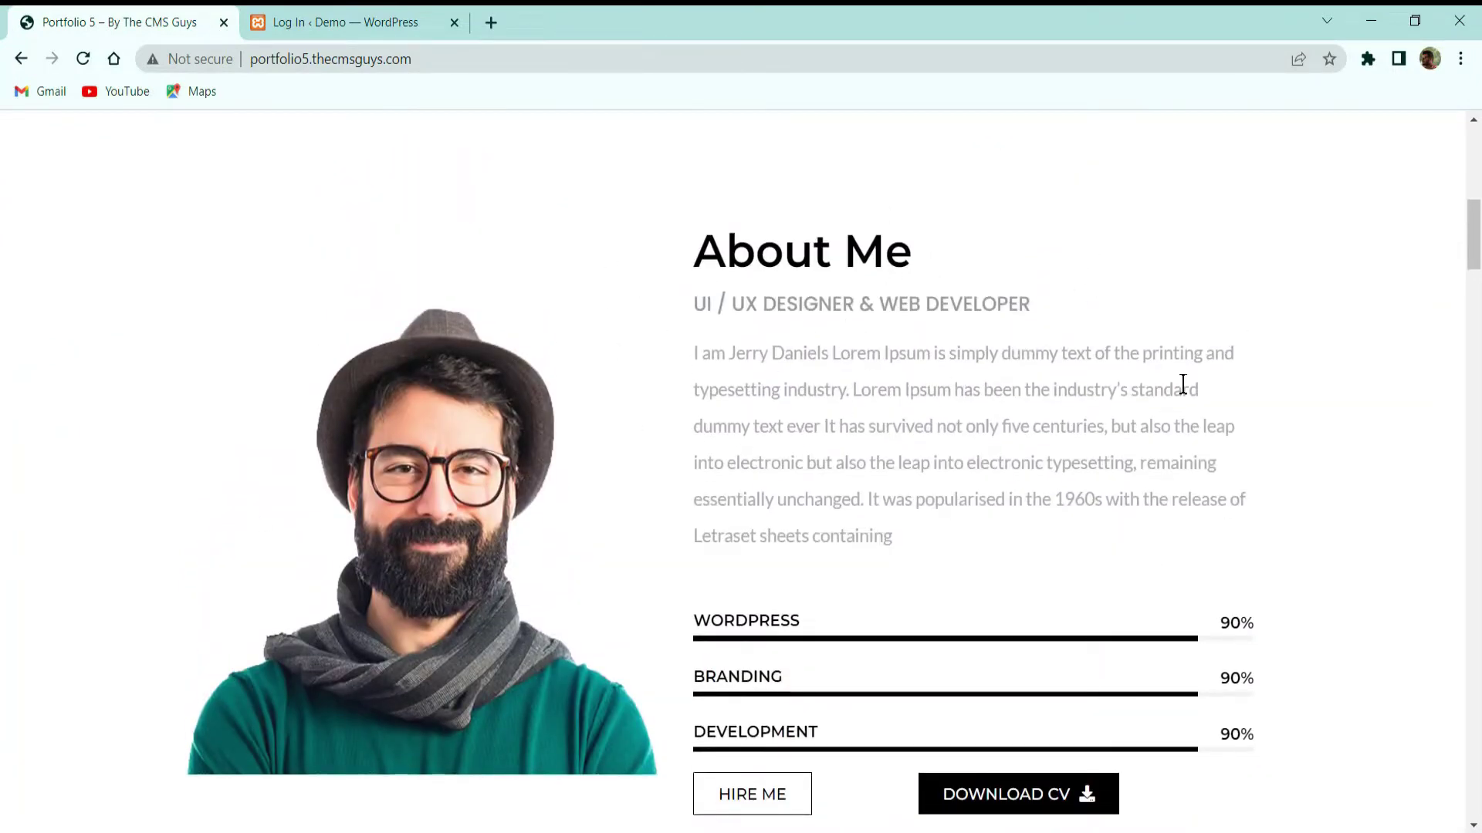
pyautogui.scroll(-7, 1003, 384)
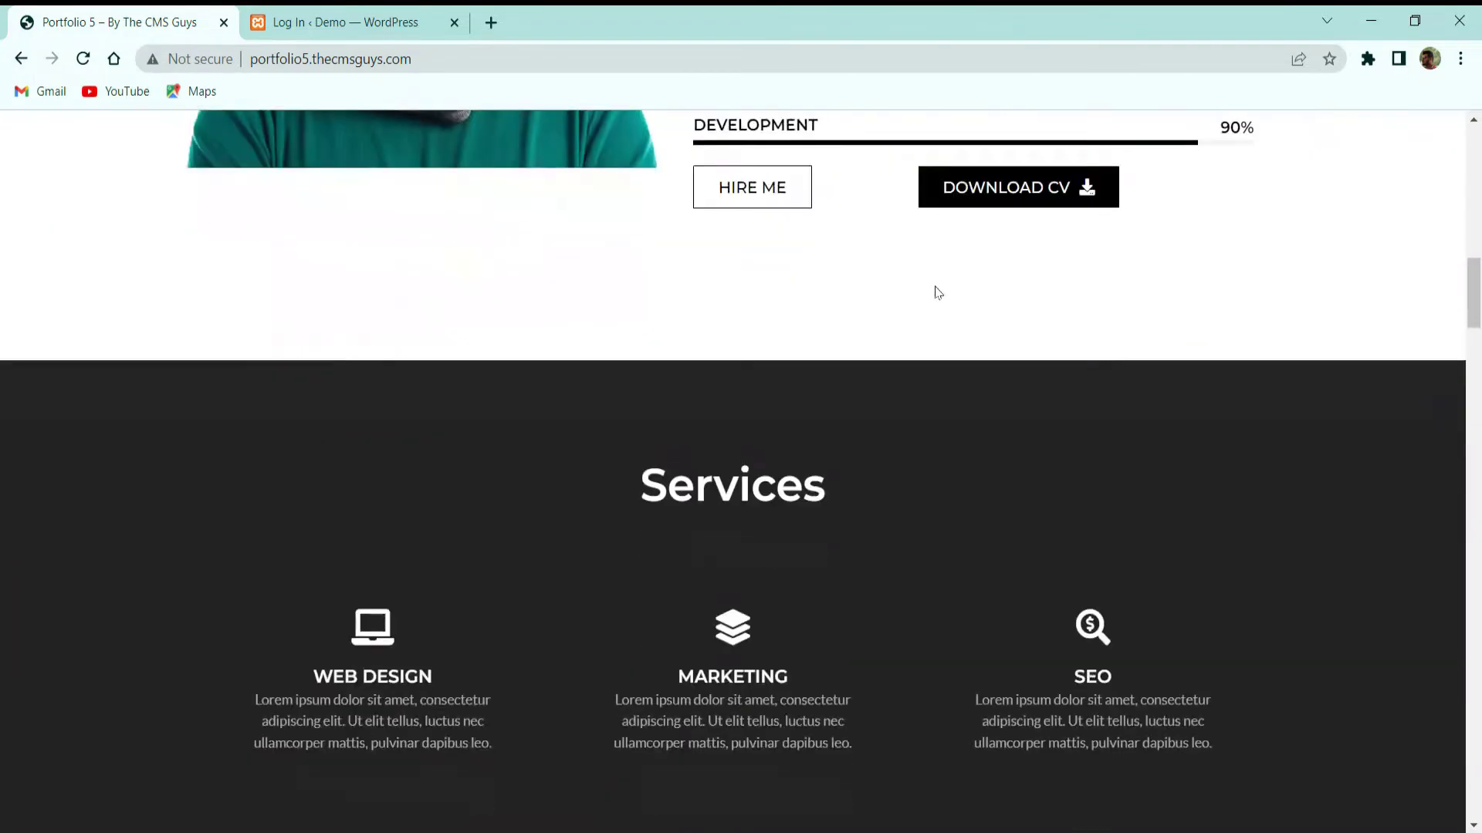
pyautogui.scroll(-8, 1091, 208)
pyautogui.scroll(3, 1240, 221)
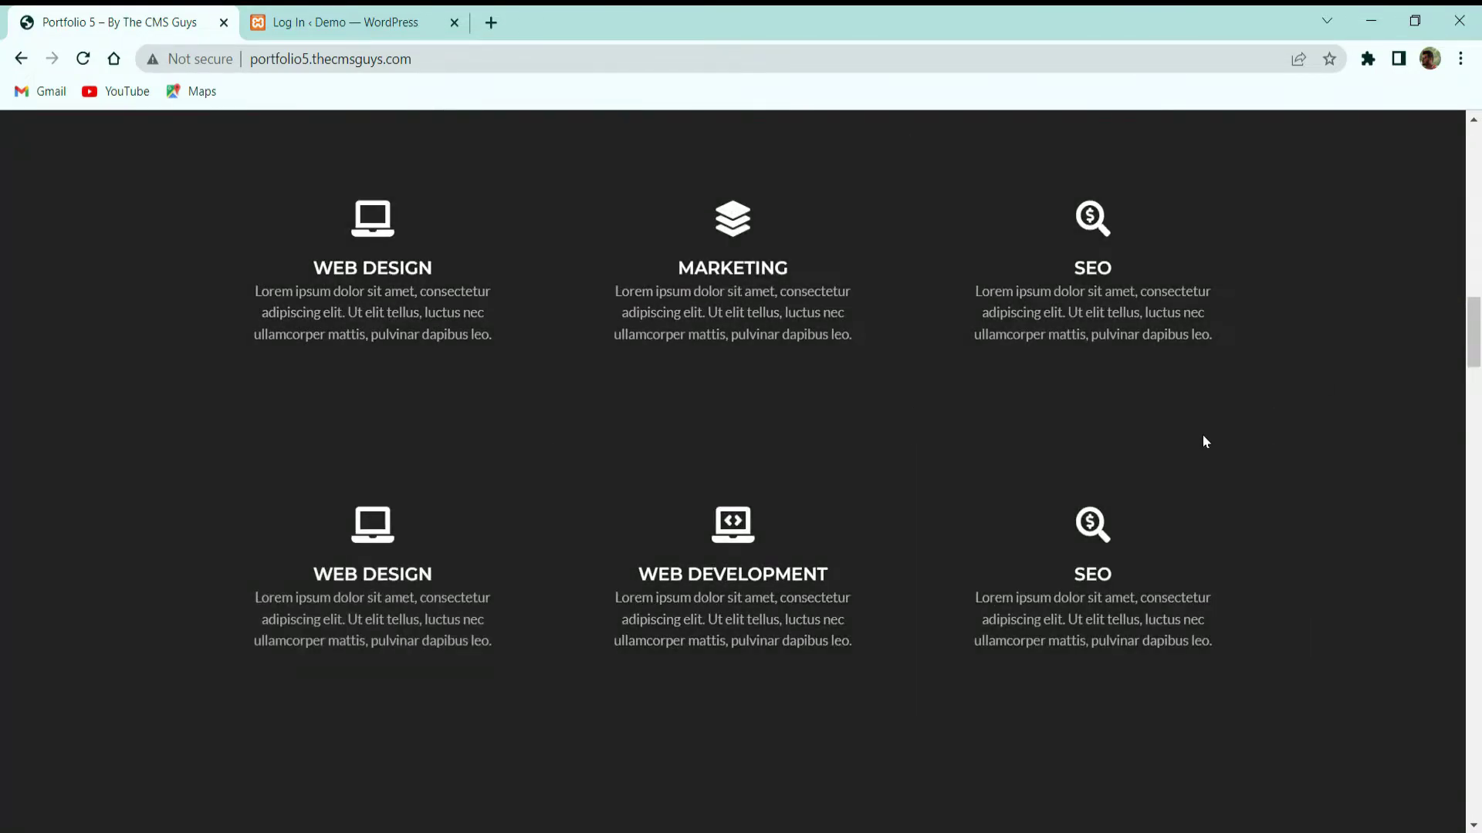
pyautogui.scroll(-1, 1204, 451)
pyautogui.scroll(-7, 1333, 432)
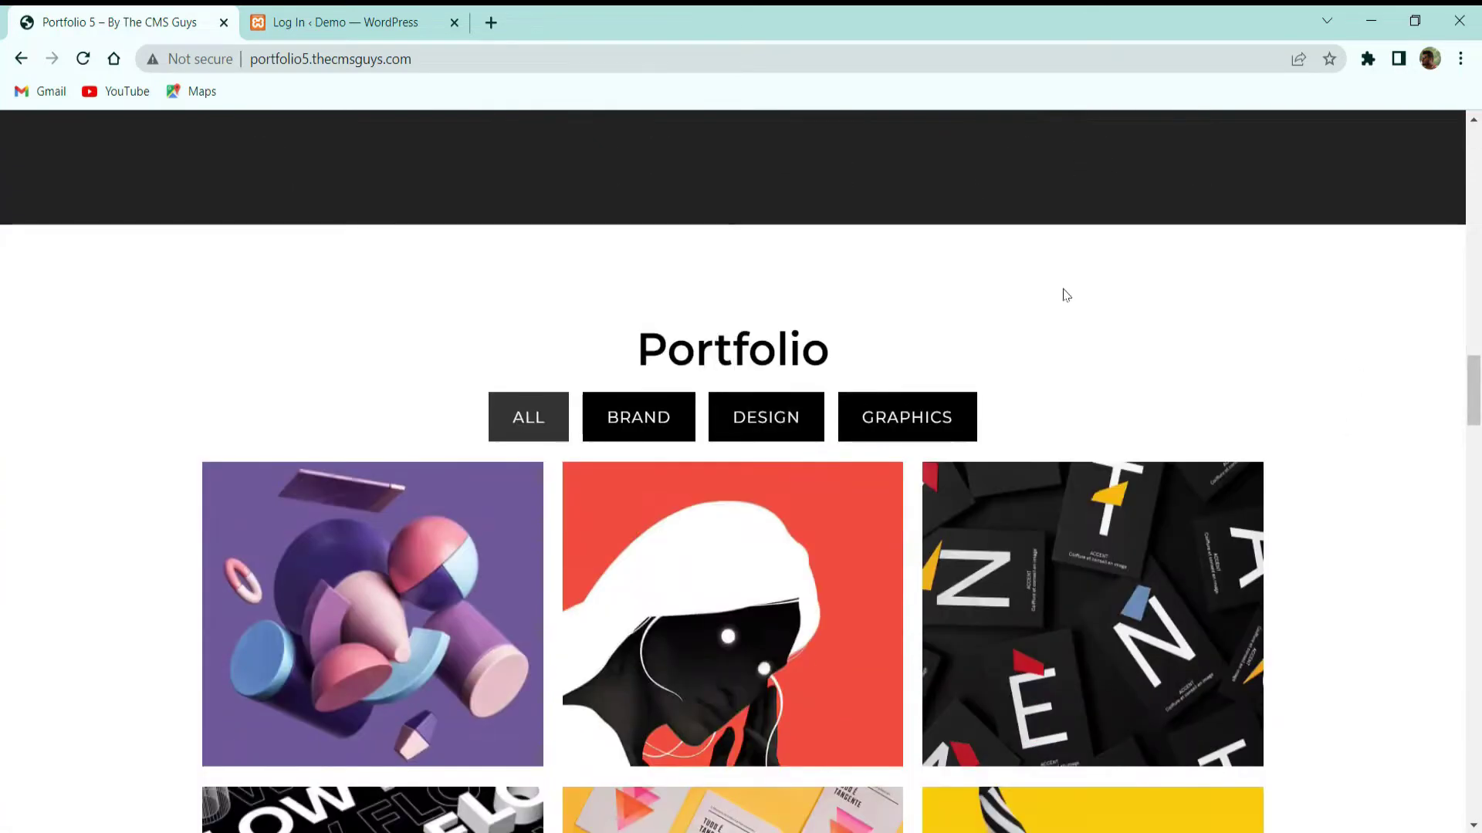
pyautogui.scroll(-3, 827, 360)
pyautogui.click(628, 224)
pyautogui.click(764, 216)
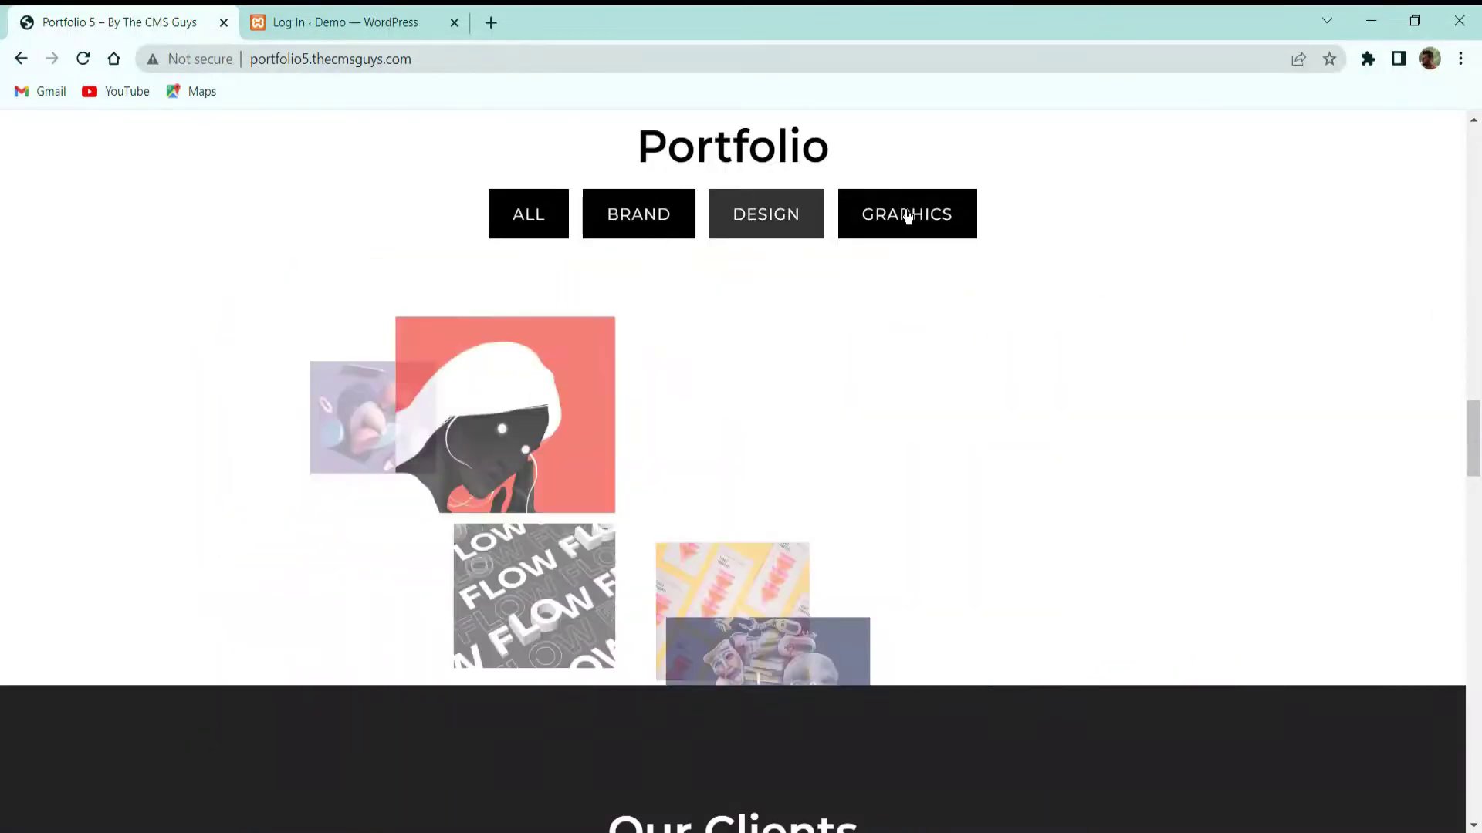
pyautogui.click(906, 215)
# Scroll down past the blog posts to the Contact Me form and copyright footer
pyautogui.scroll(-5, 617, 226)
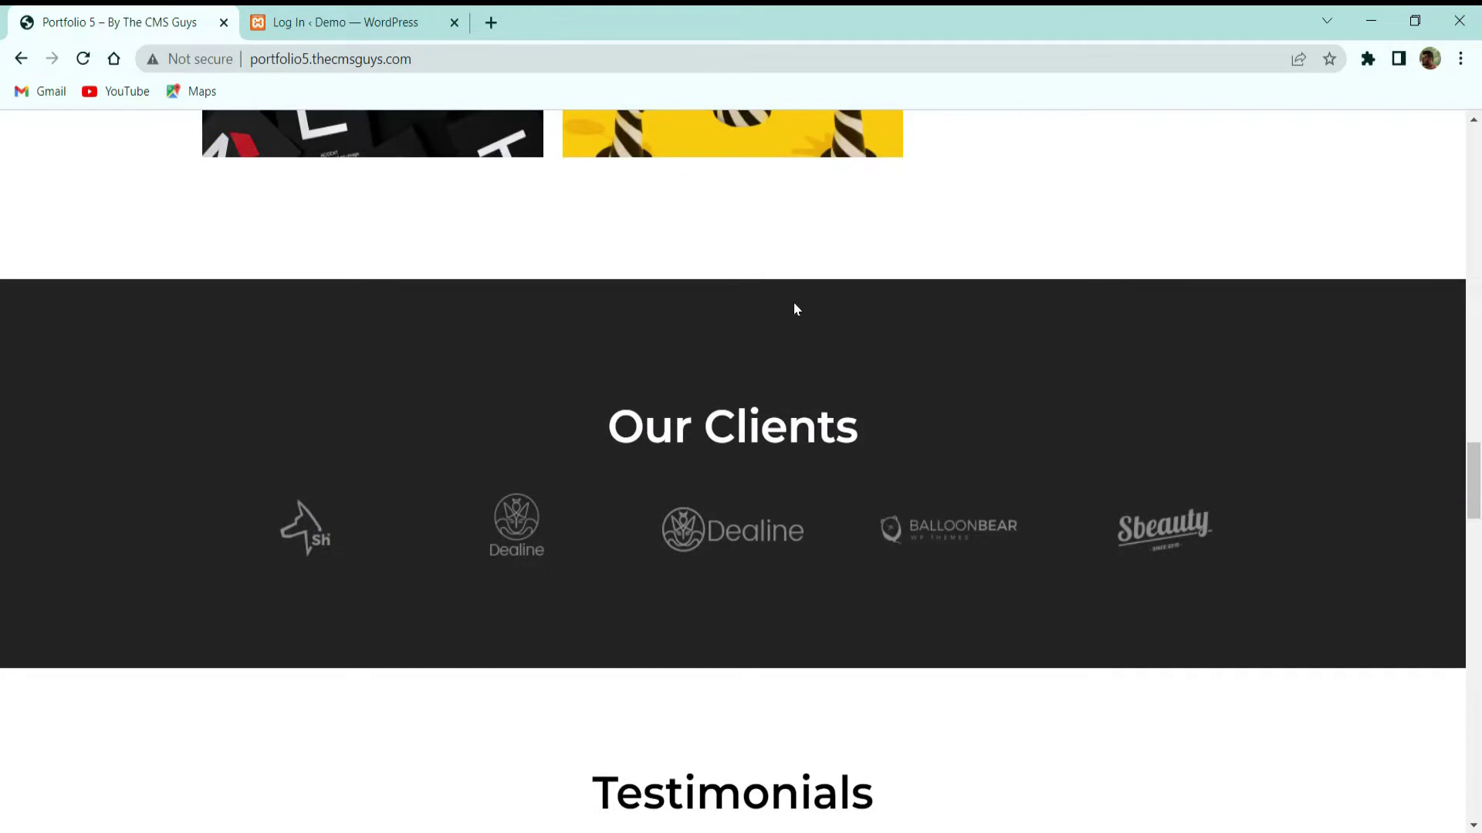
pyautogui.scroll(-3, 1014, 280)
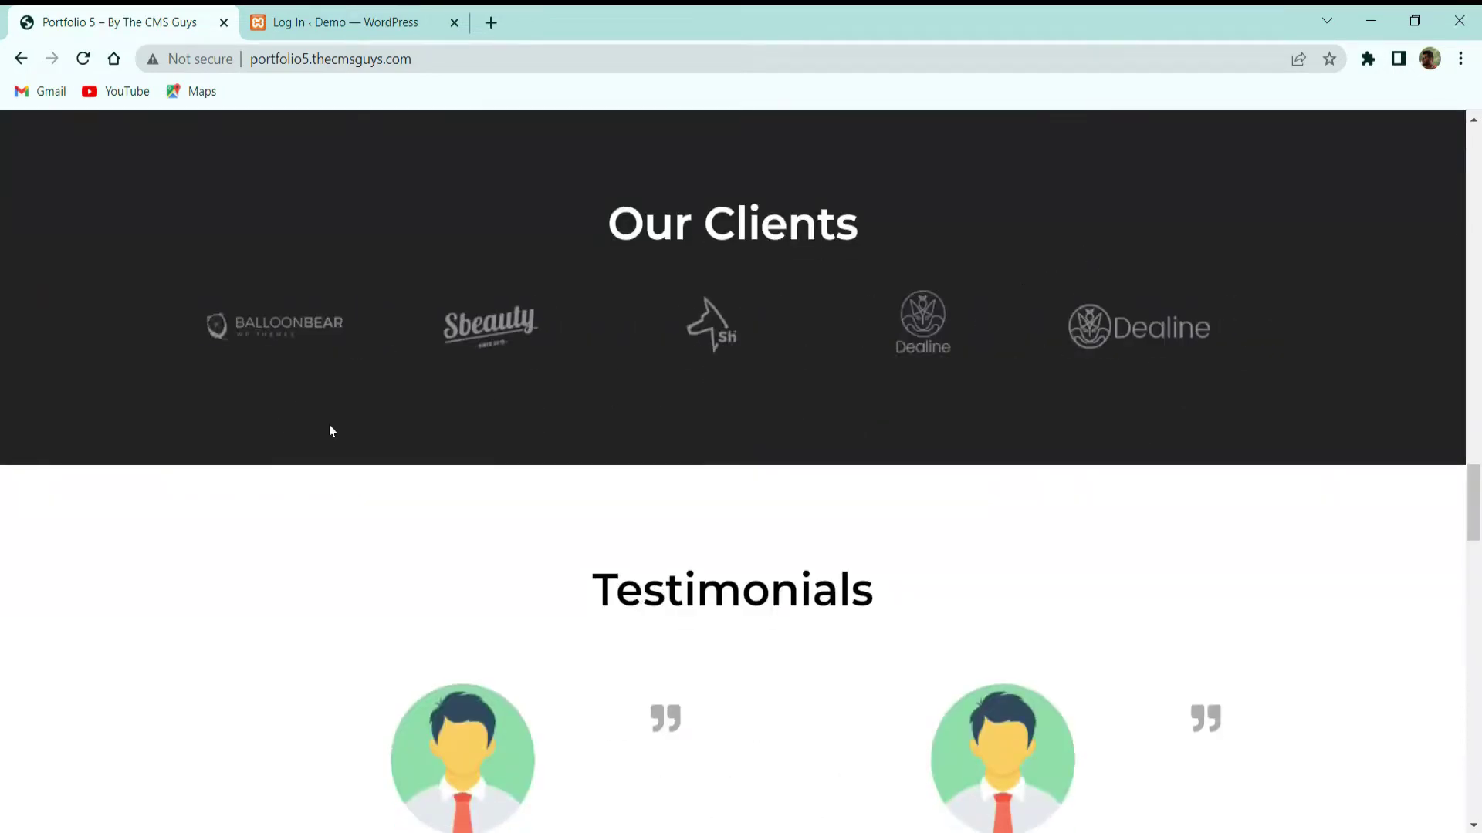
pyautogui.scroll(-5, 790, 370)
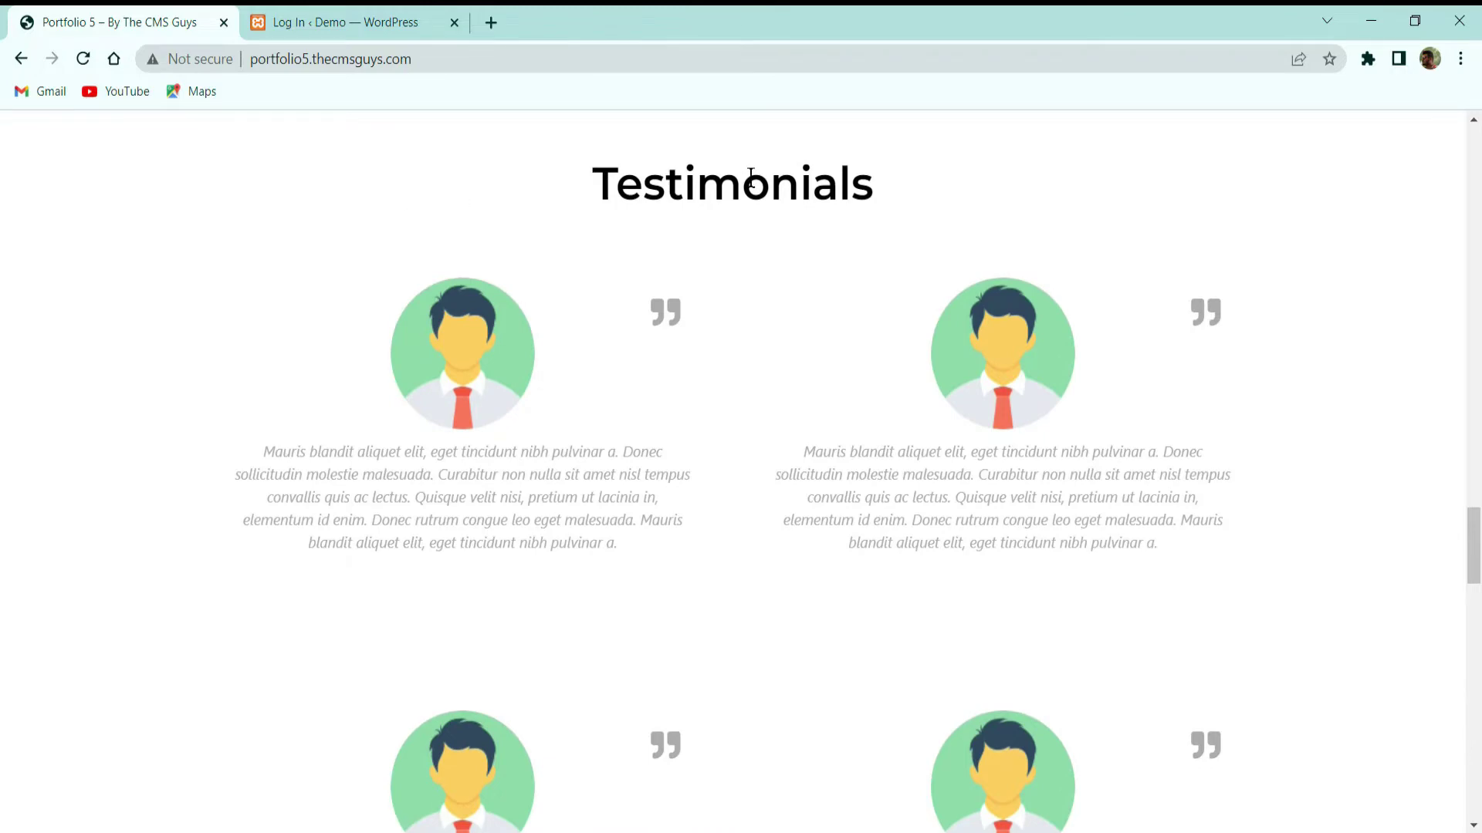
pyautogui.scroll(-5, 1105, 308)
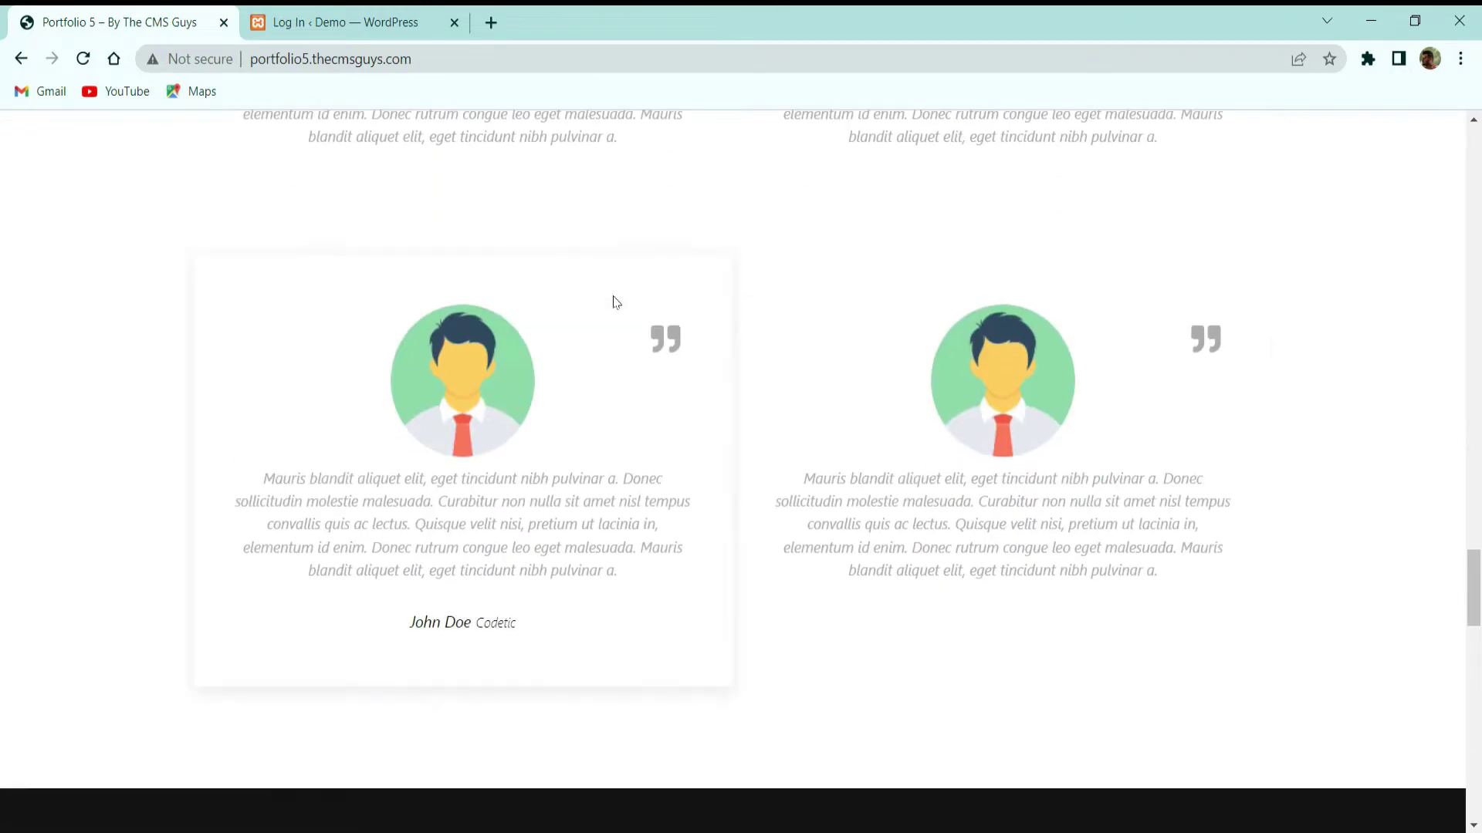
pyautogui.scroll(-3, 1140, 321)
pyautogui.scroll(5, 1115, 301)
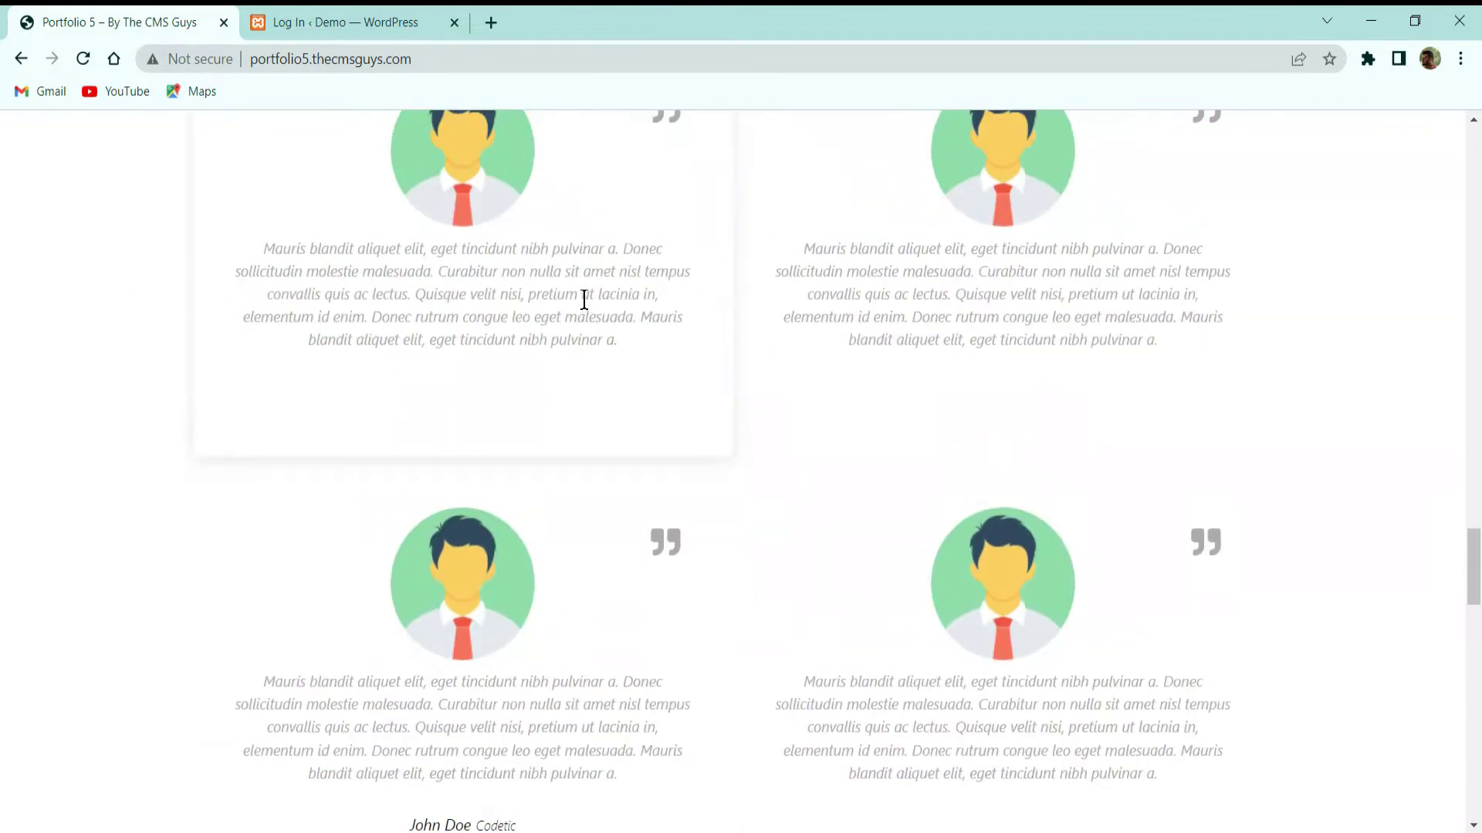
pyautogui.scroll(-8, 966, 298)
pyautogui.scroll(-3, 989, 297)
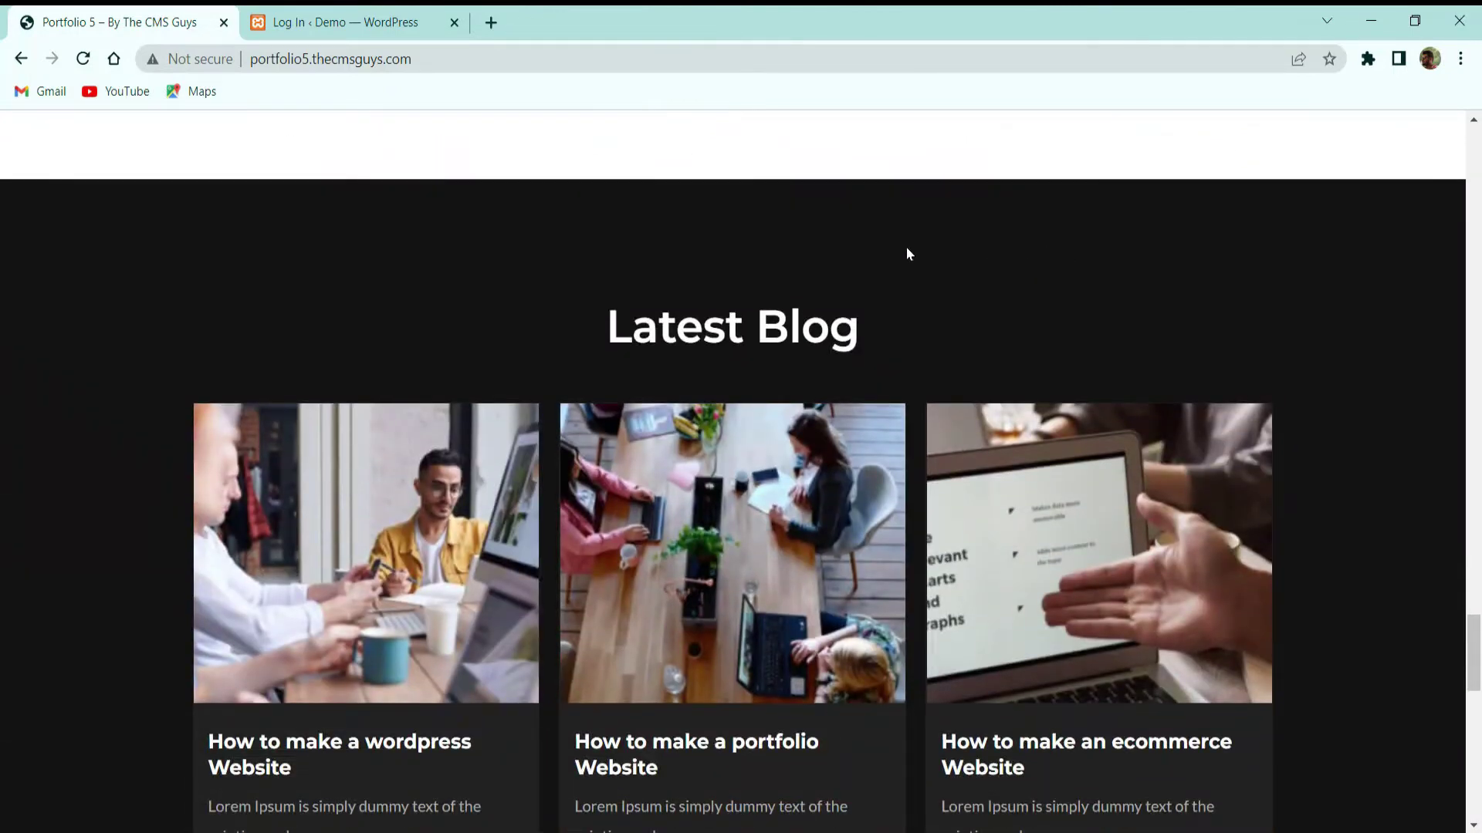
pyautogui.scroll(-3, 908, 254)
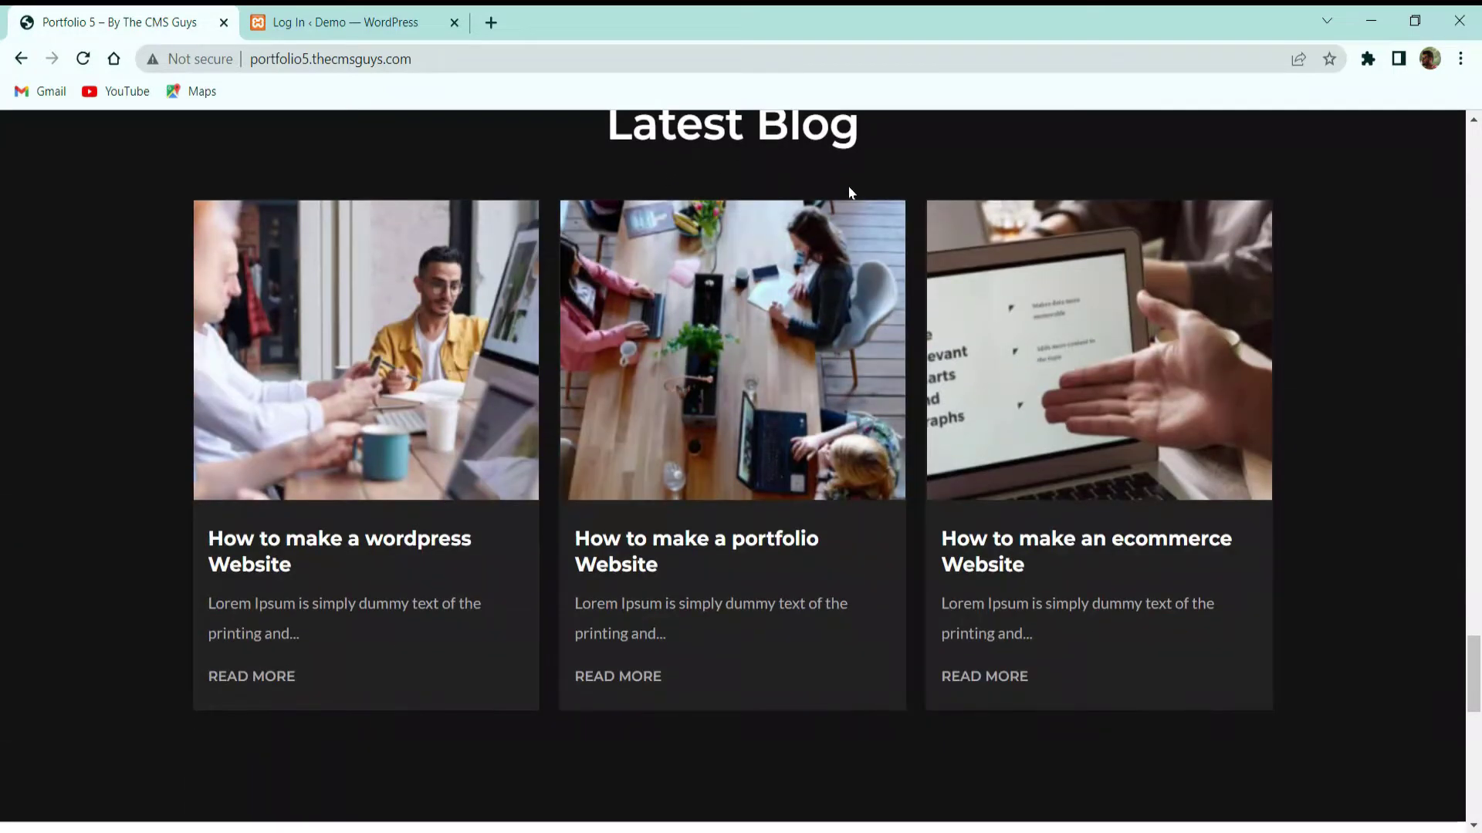
pyautogui.scroll(-3, 848, 192)
pyautogui.scroll(3, 771, 270)
pyautogui.scroll(-3, 1070, 372)
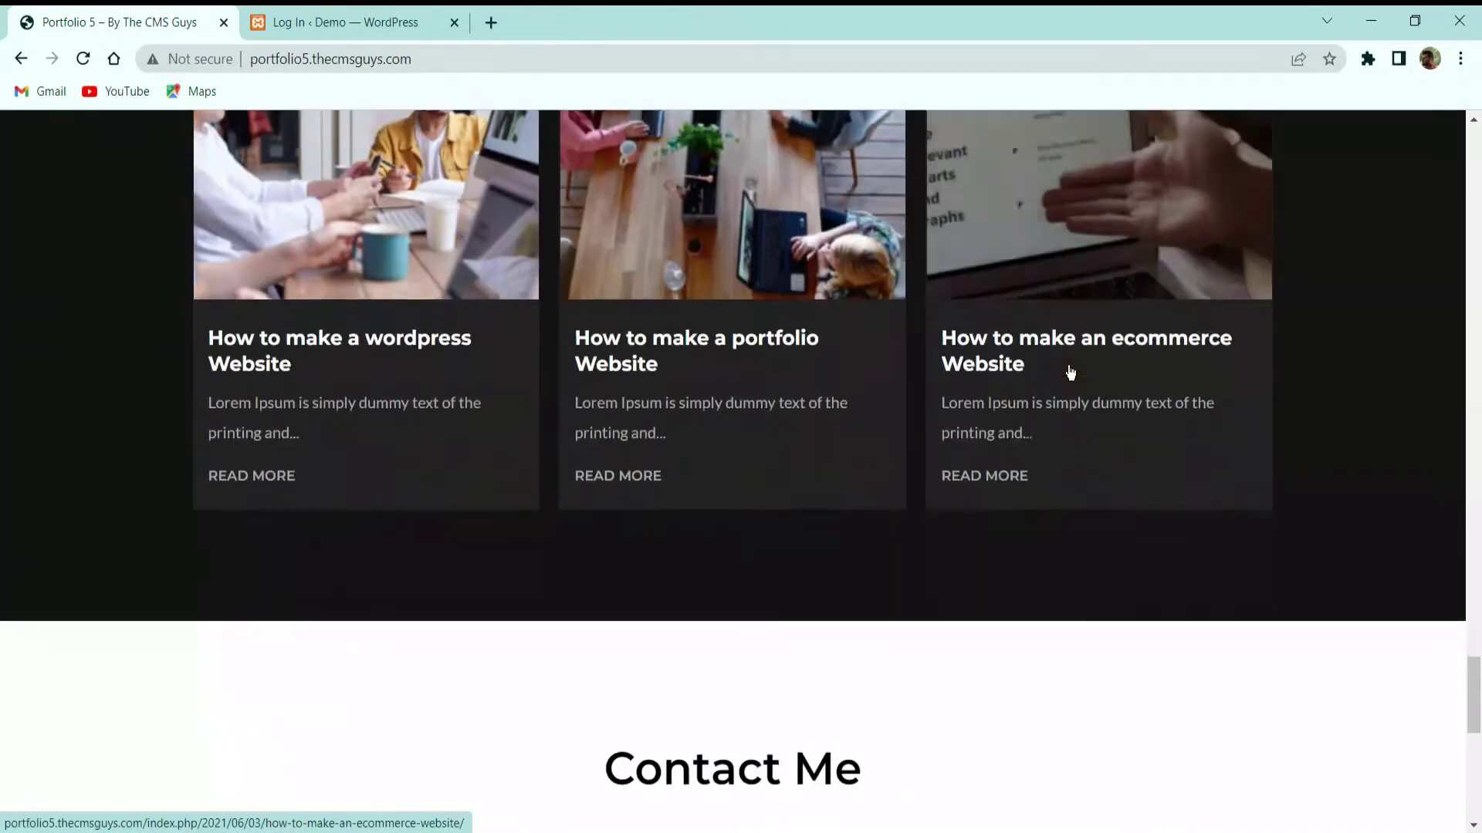
pyautogui.scroll(-9, 1071, 372)
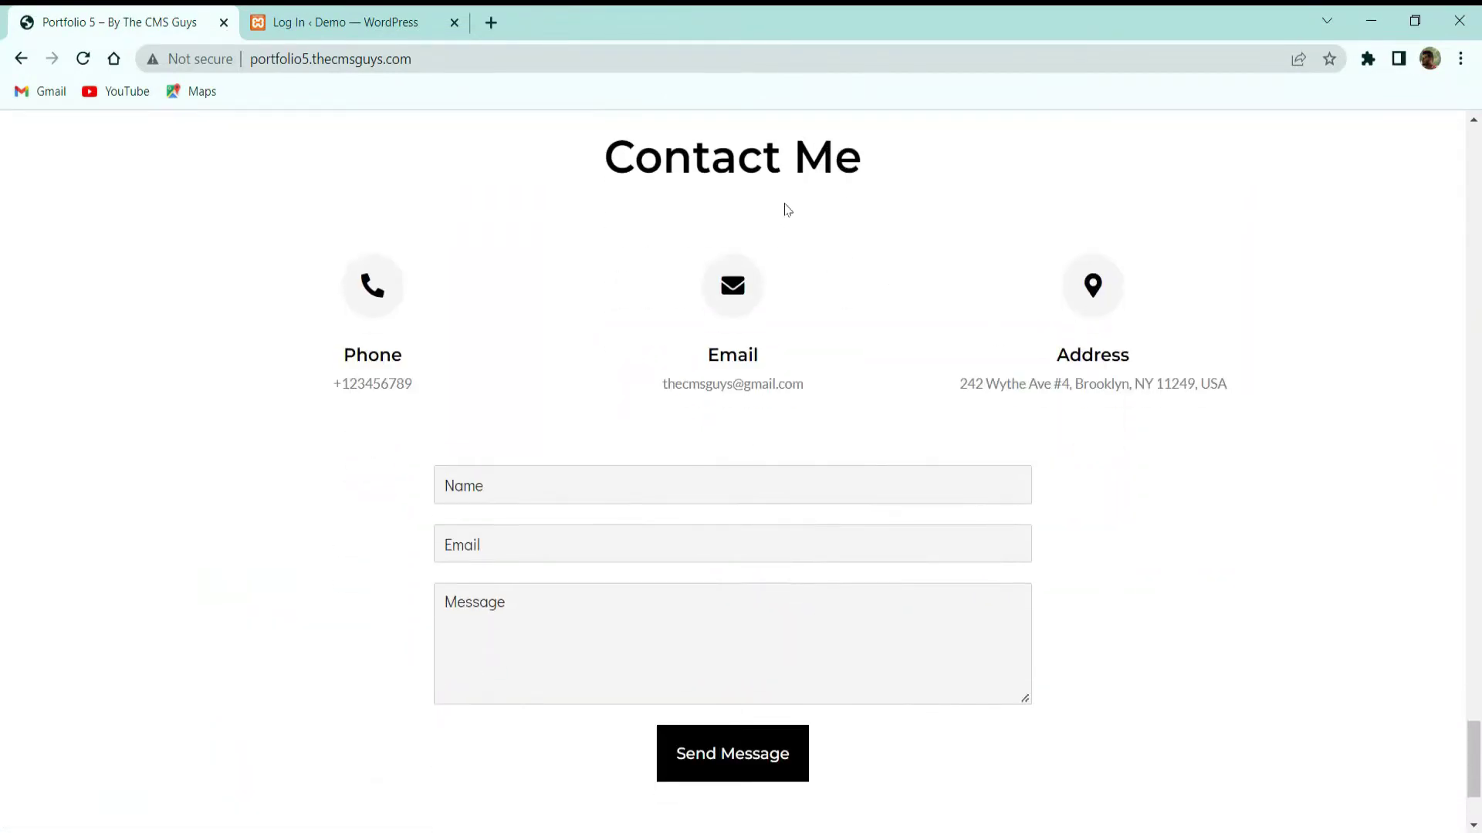
pyautogui.scroll(-3, 837, 257)
pyautogui.scroll(3, 707, 252)
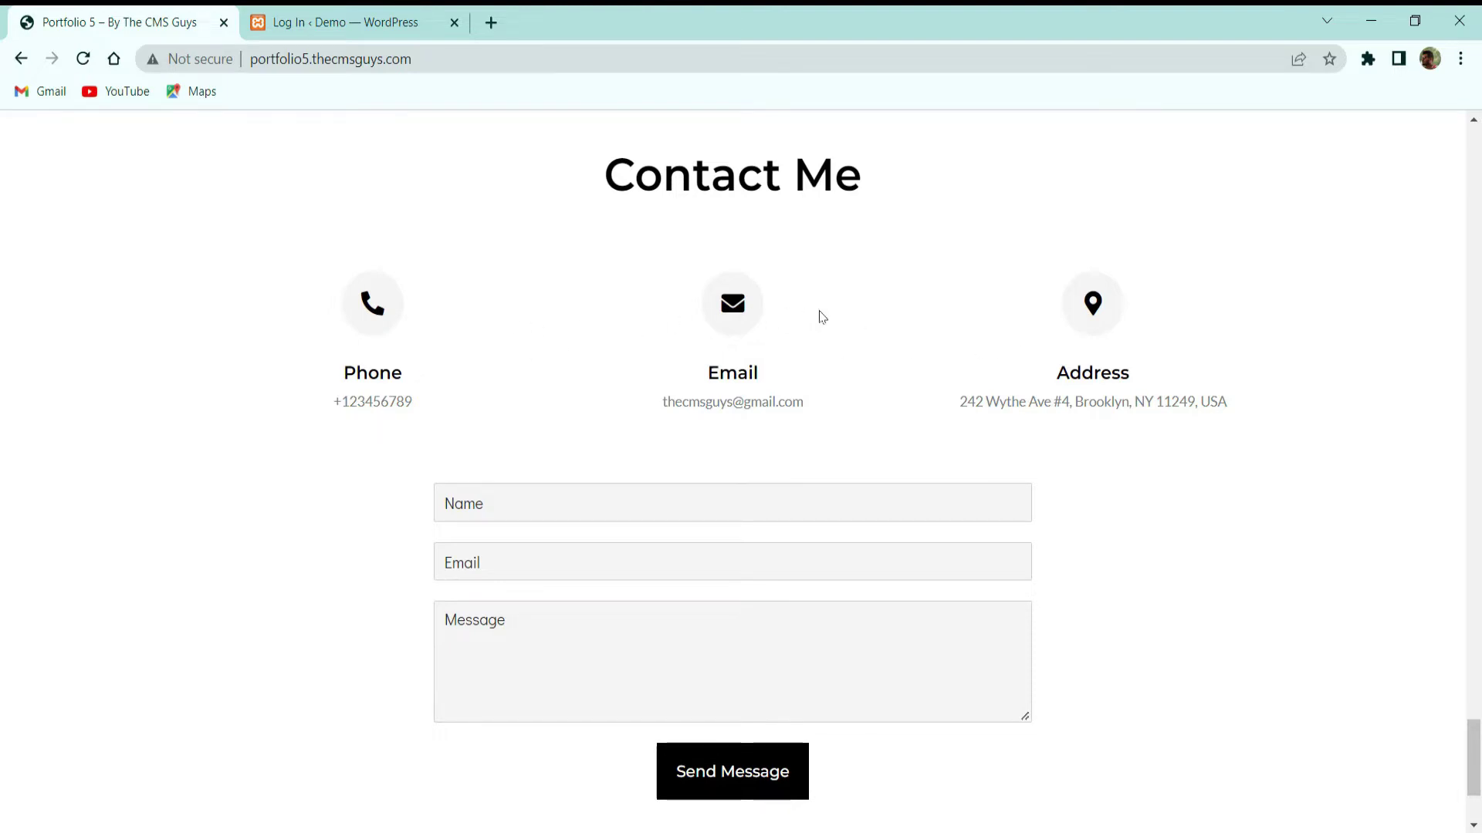
pyautogui.scroll(-3, 1241, 344)
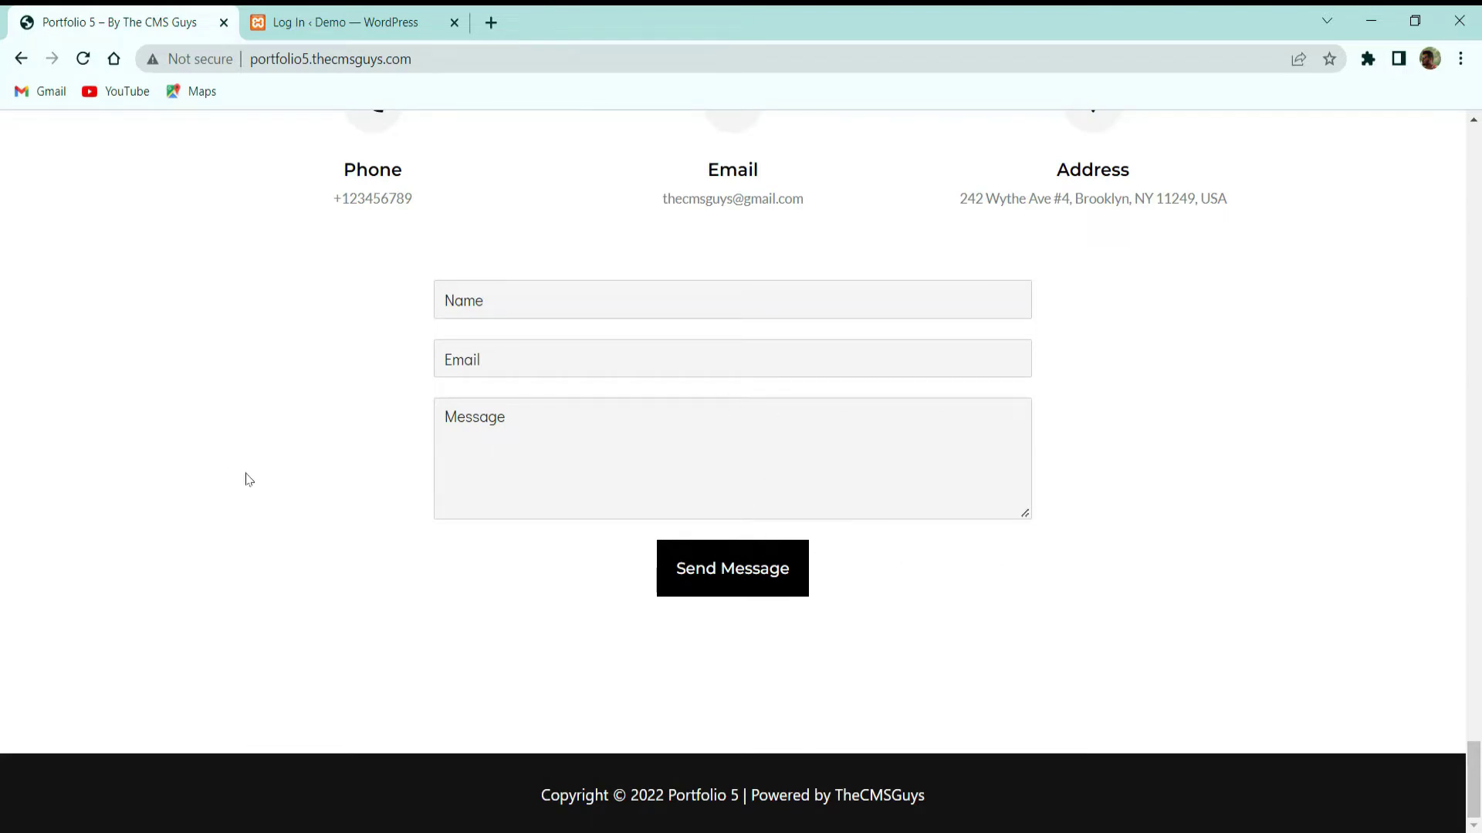
# Scroll the 320-px mobile preview back to the top, then close DevTools for desktop layout
pyautogui.rightClick(249, 379)
pyautogui.click(314, 703)
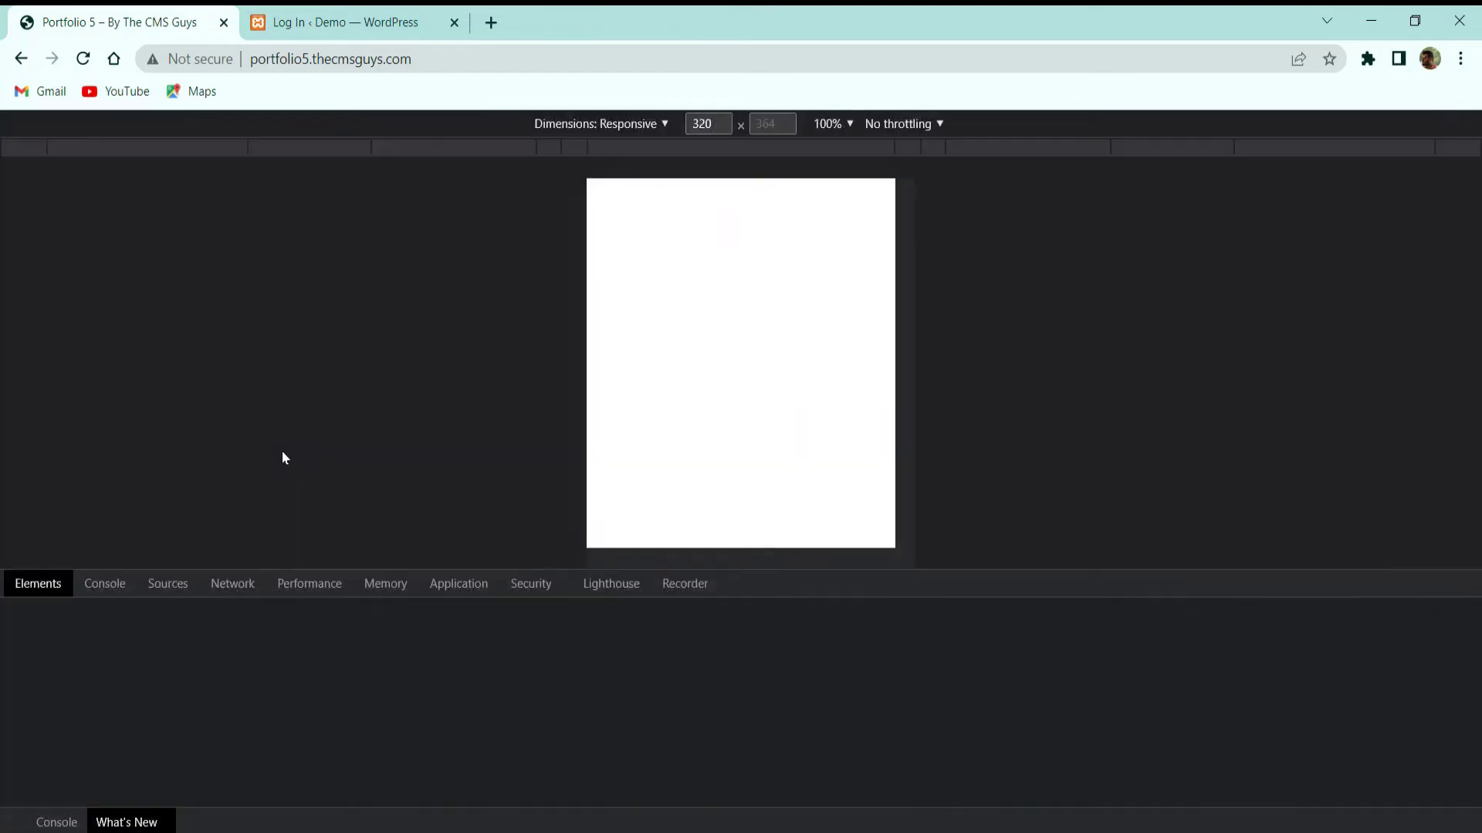
pyautogui.scroll(10, 793, 312)
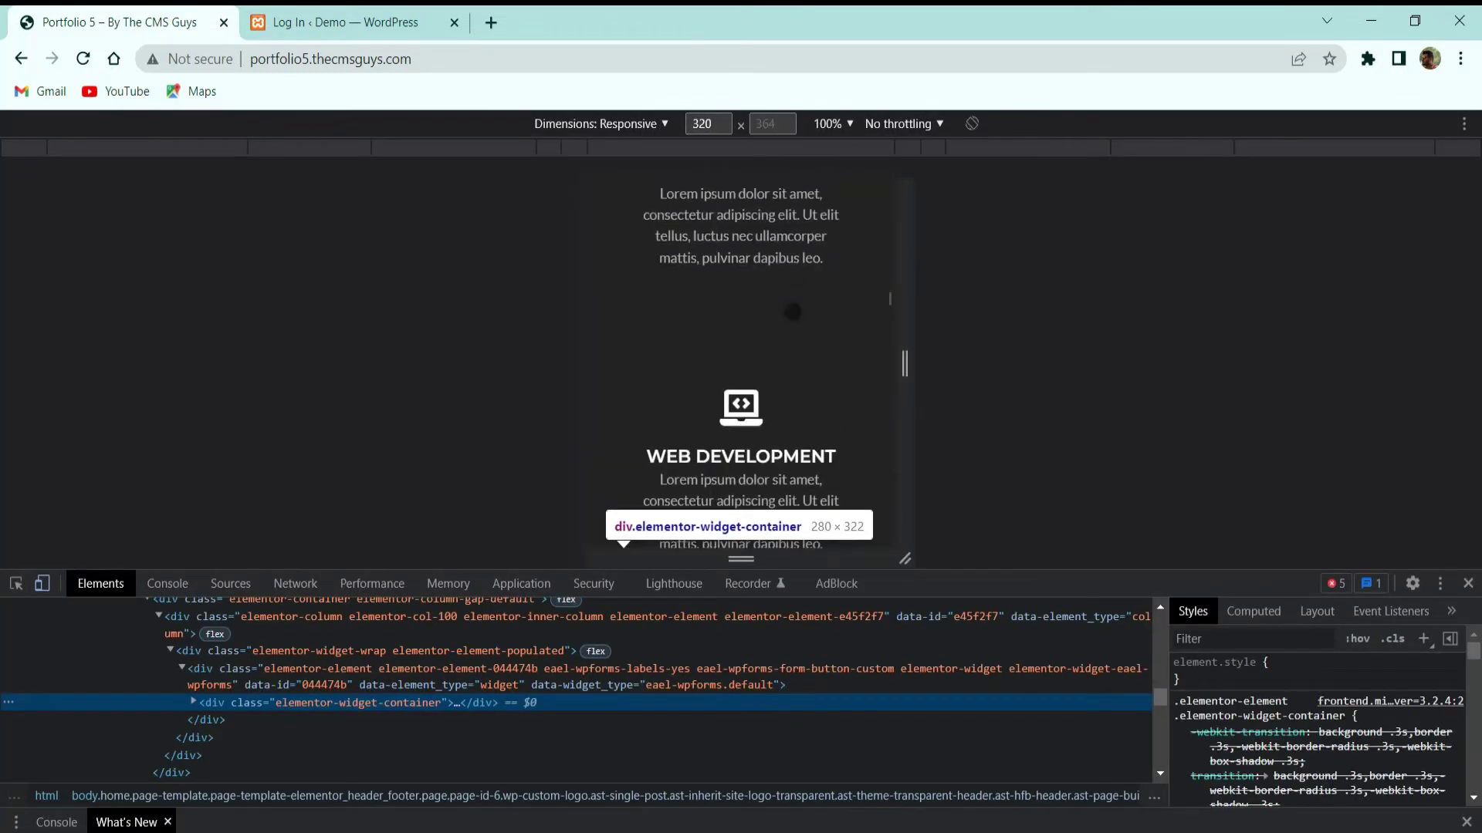
pyautogui.scroll(8, 792, 311)
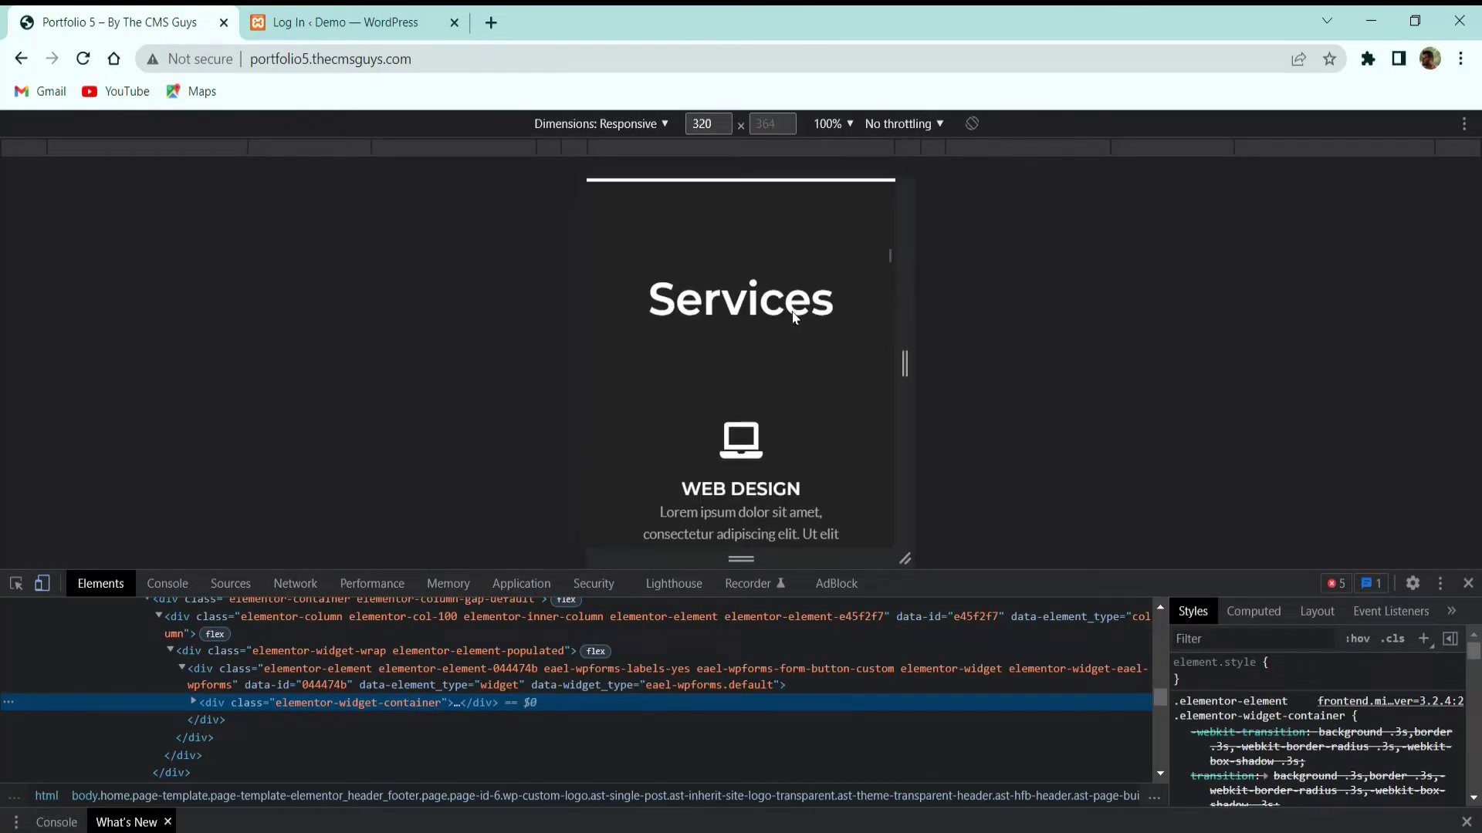
pyautogui.scroll(10, 793, 318)
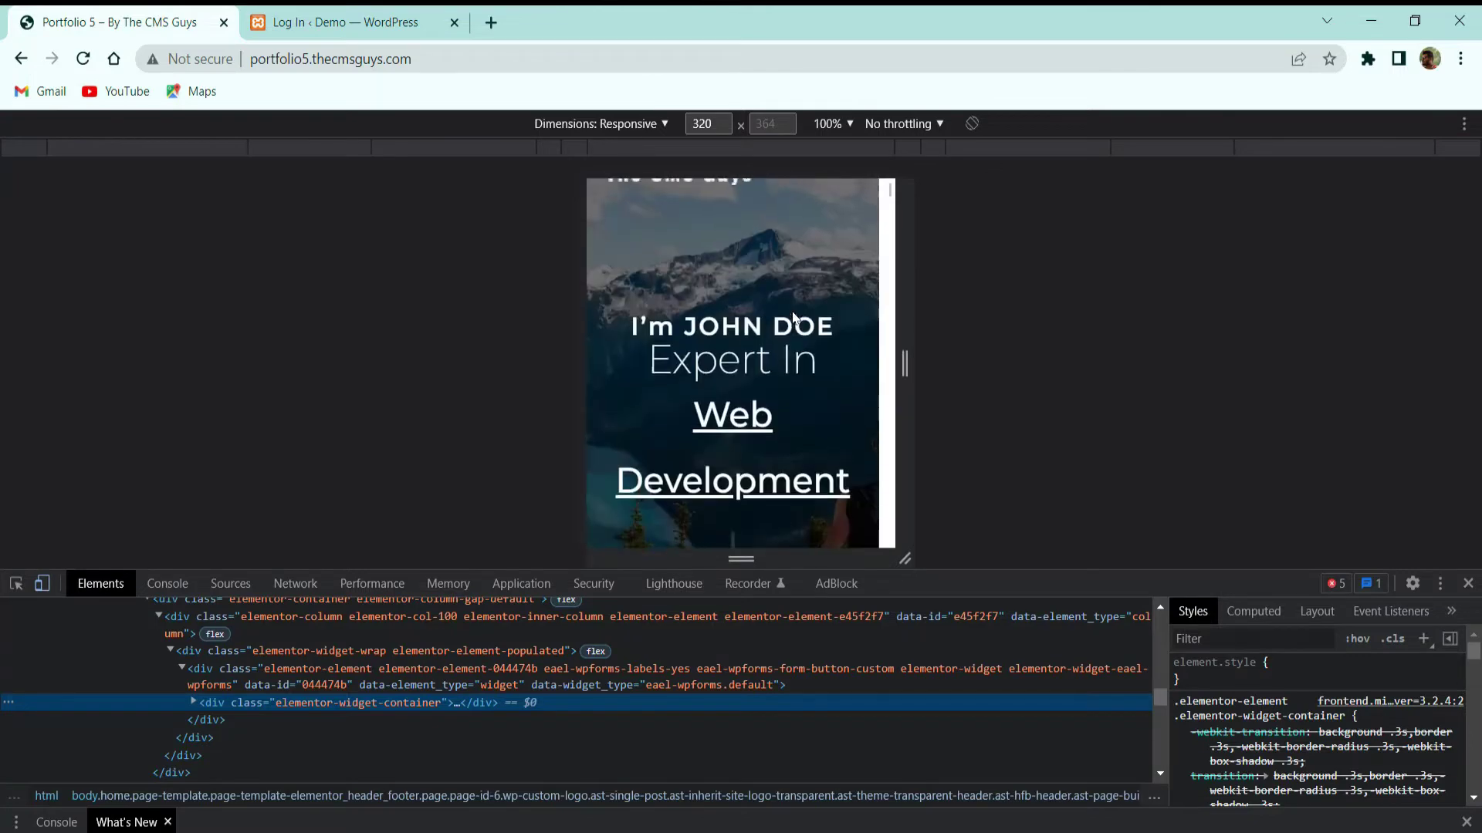
pyautogui.scroll(1, 792, 317)
pyautogui.click(1468, 583)
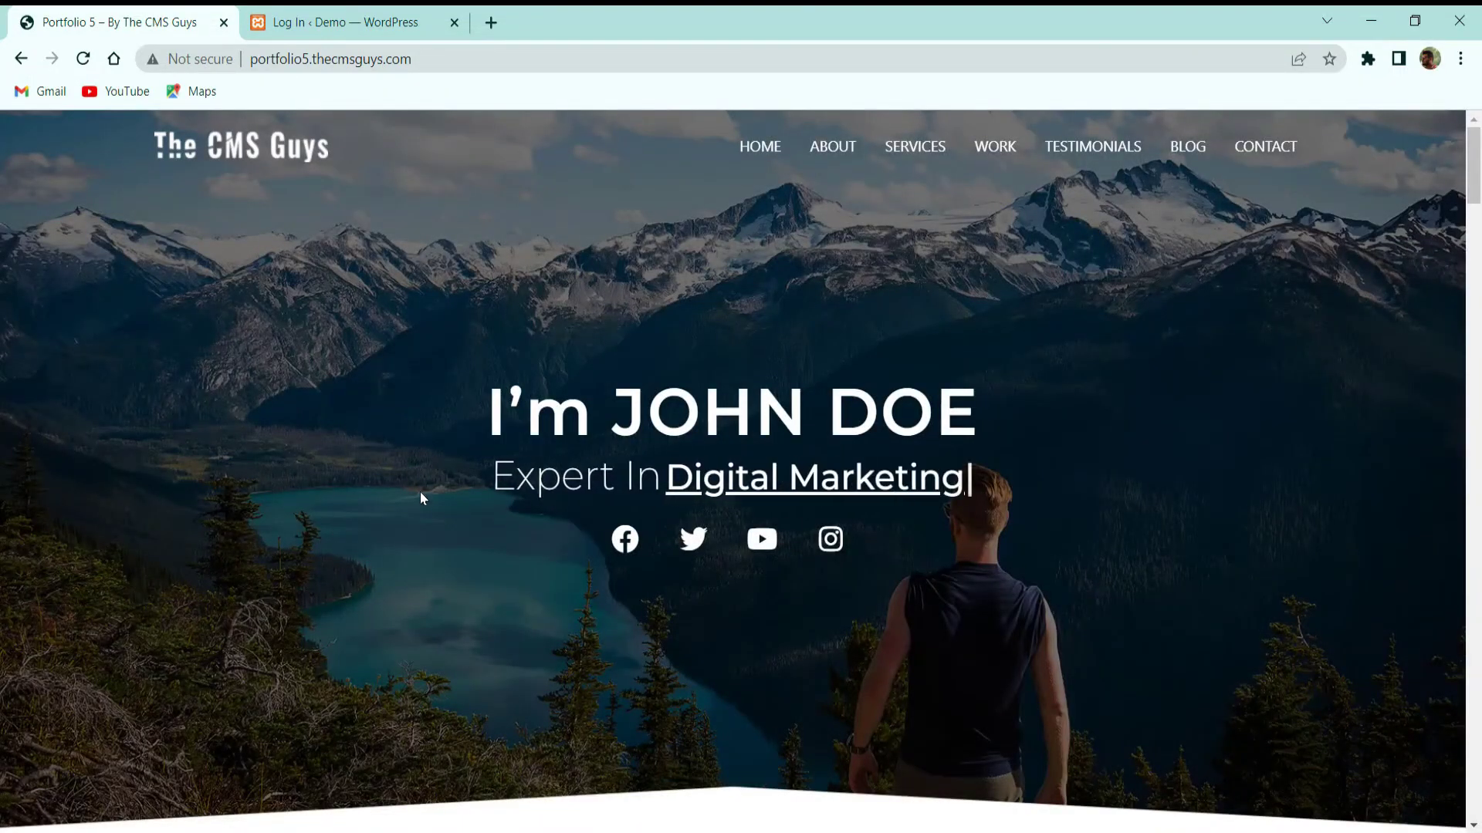
# Log in on the Demo site's WordPress login page with the admin username and password
pyautogui.click(358, 30)
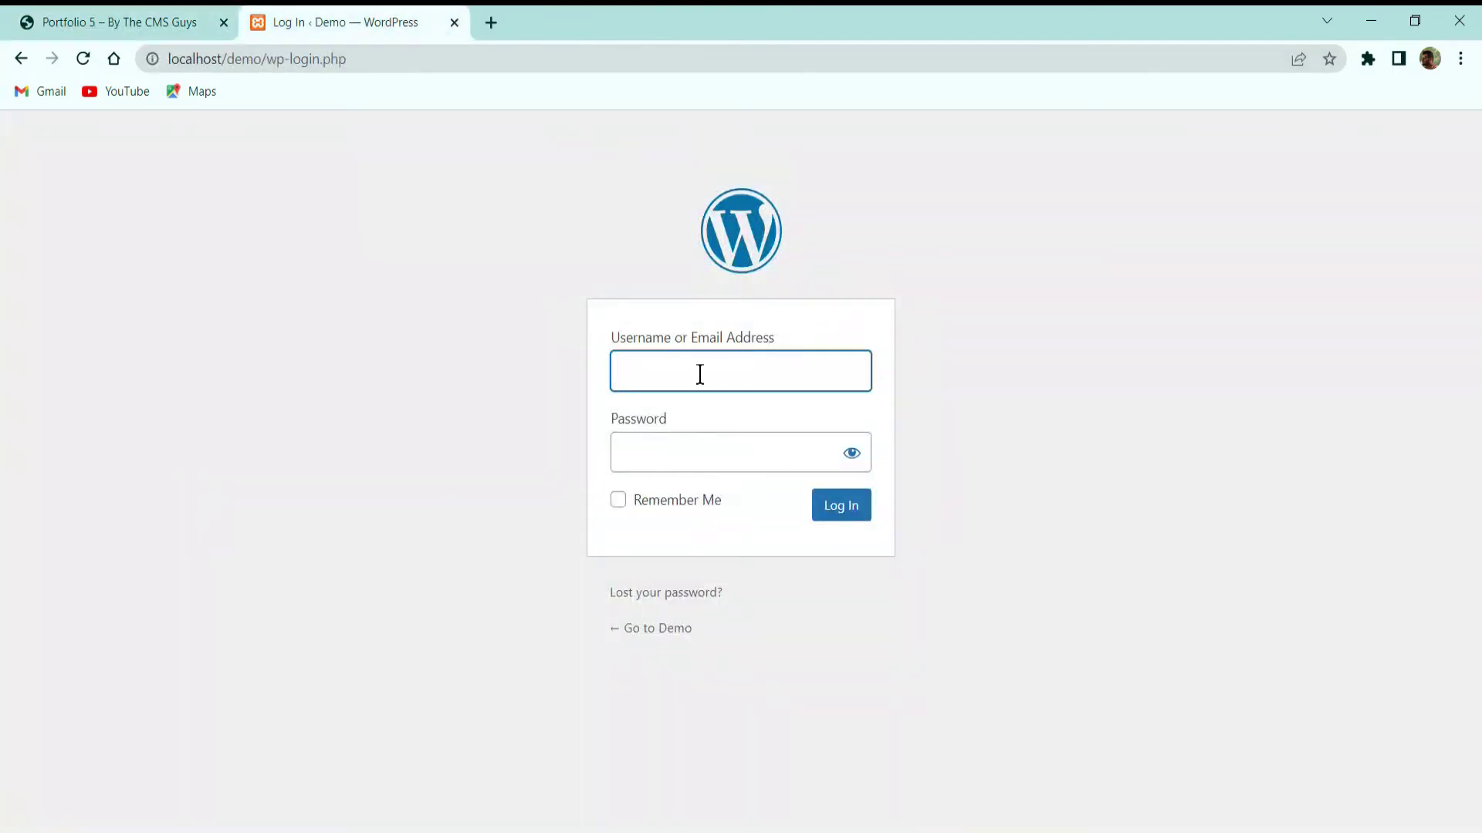
pyautogui.write('admin')
pyautogui.press('Tab')
pyautogui.write('1234')
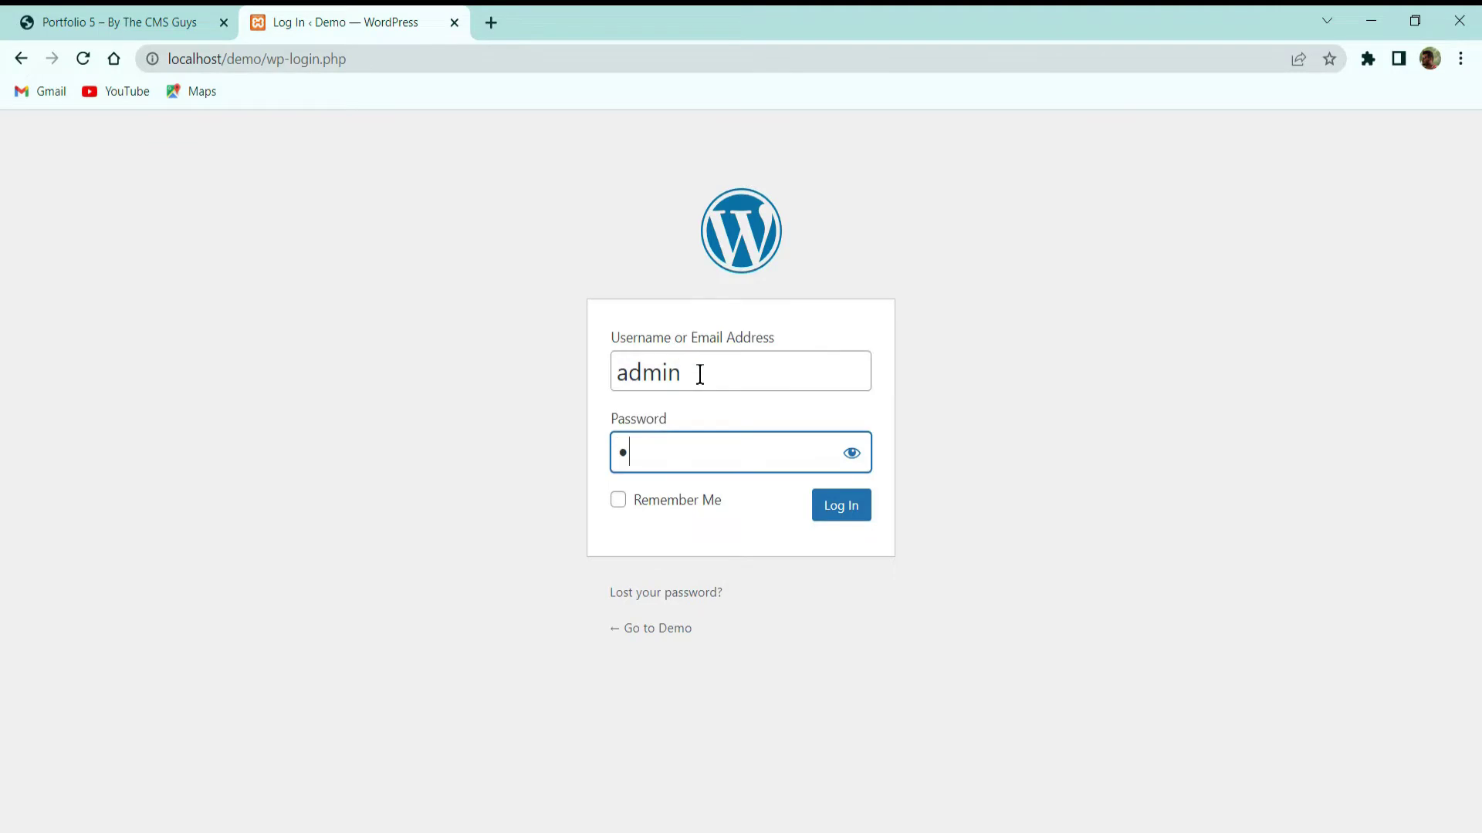
pyautogui.write('5')
pyautogui.press('Return')
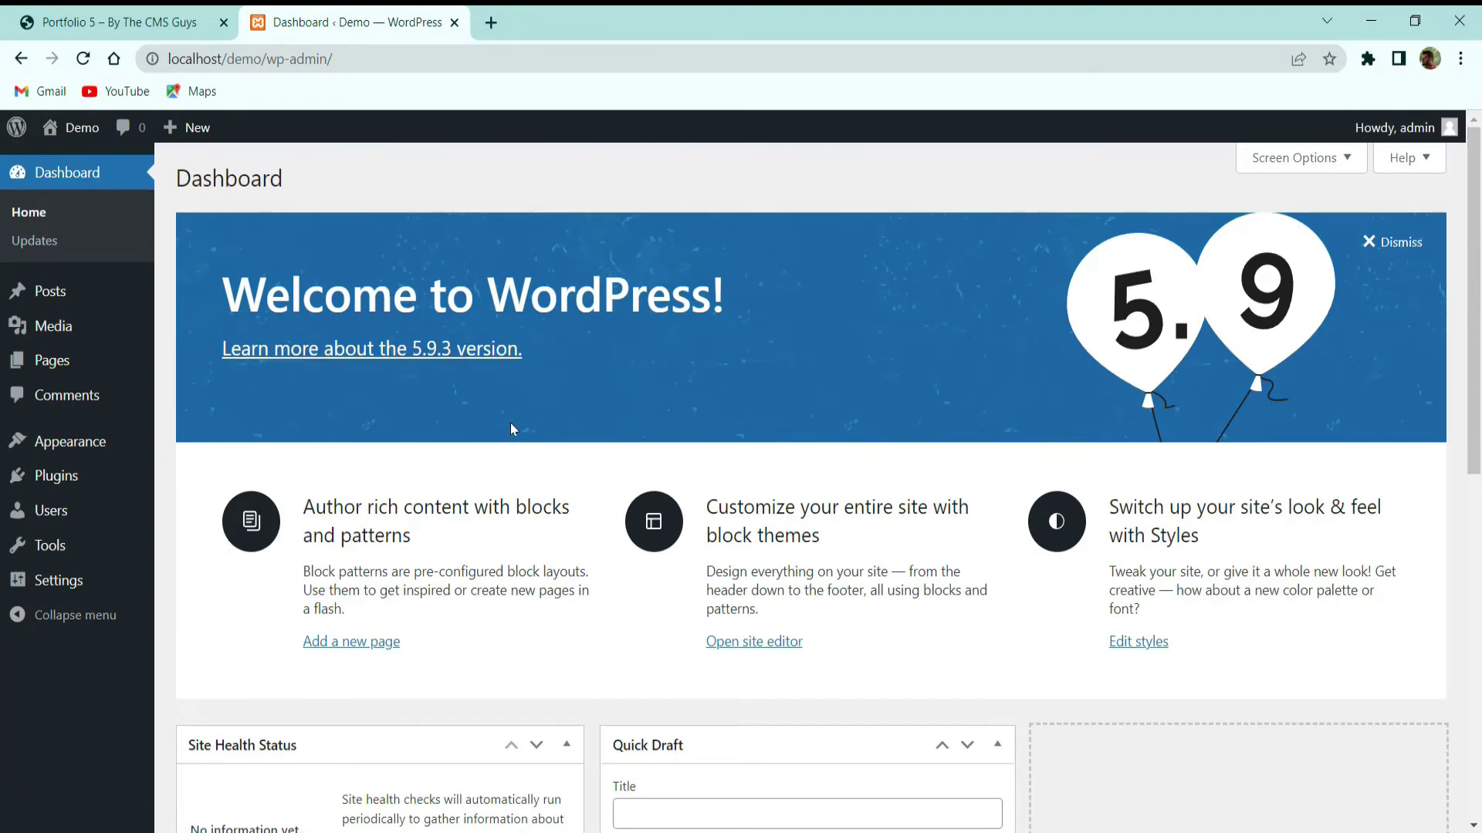
# Search Plugins > Add New for 'all in one' and install All-in-One WP Migration
pyautogui.moveTo(78, 482)
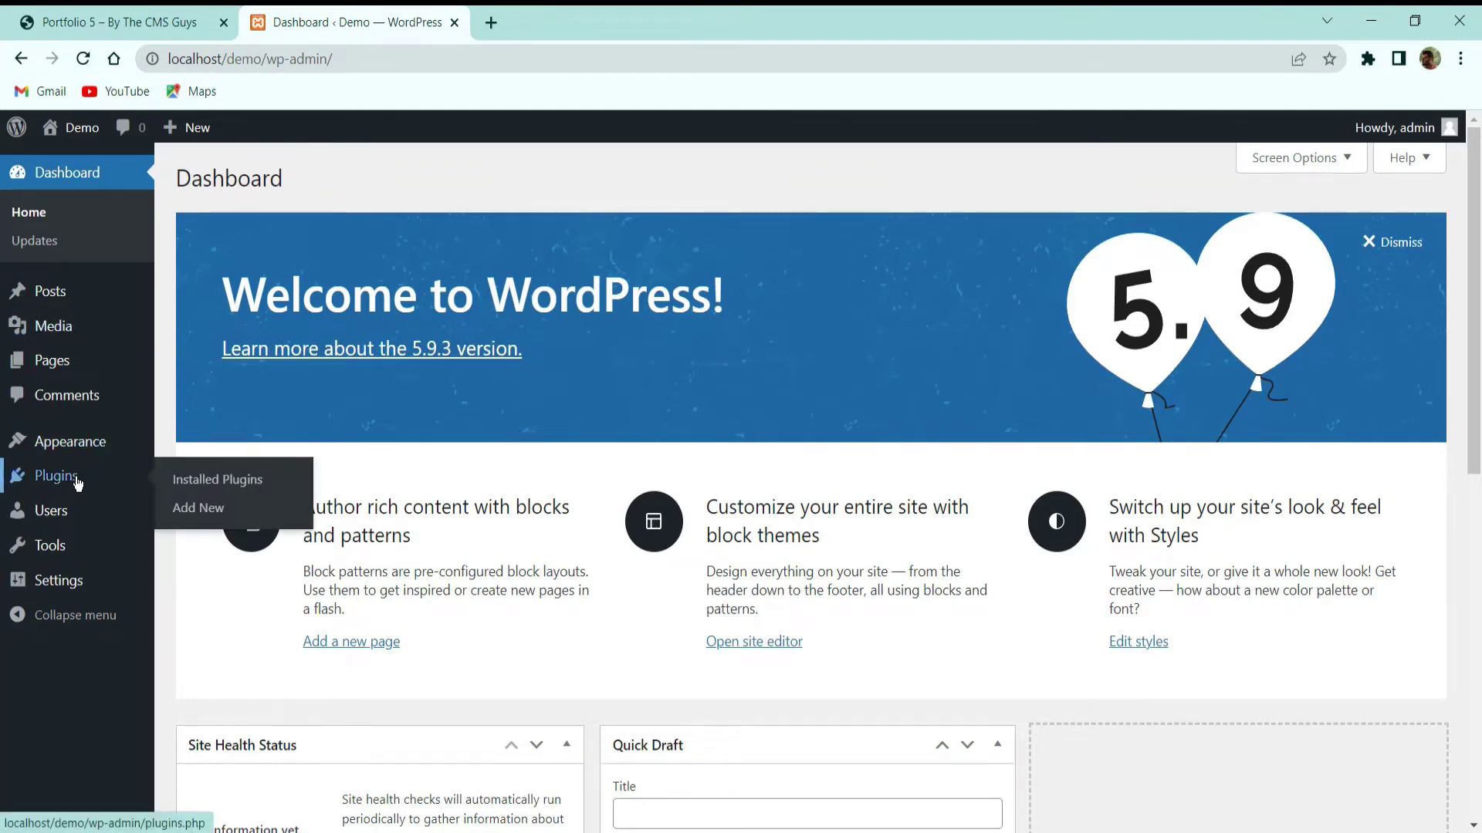
pyautogui.click(211, 505)
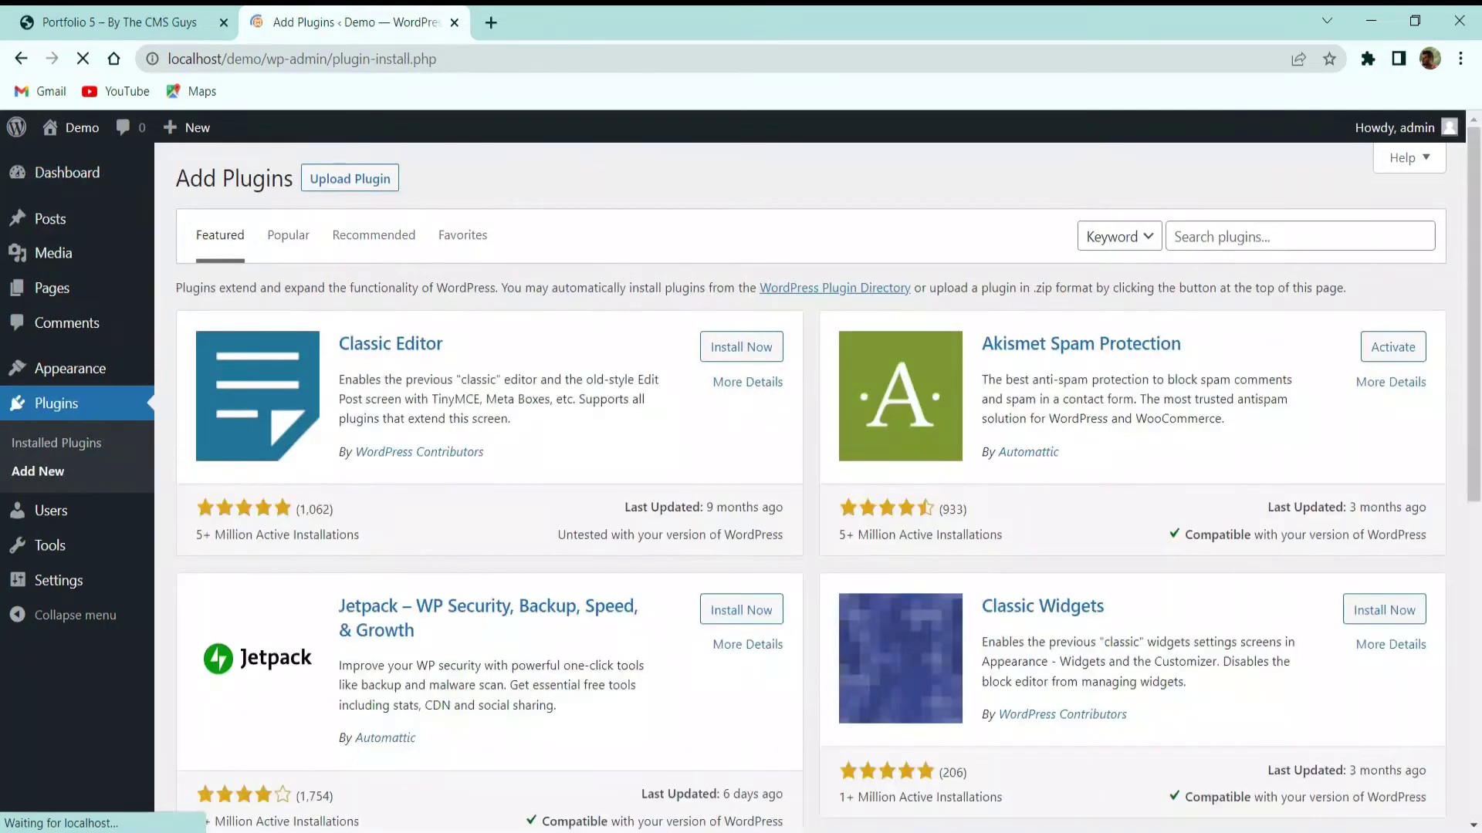
pyautogui.click(1219, 235)
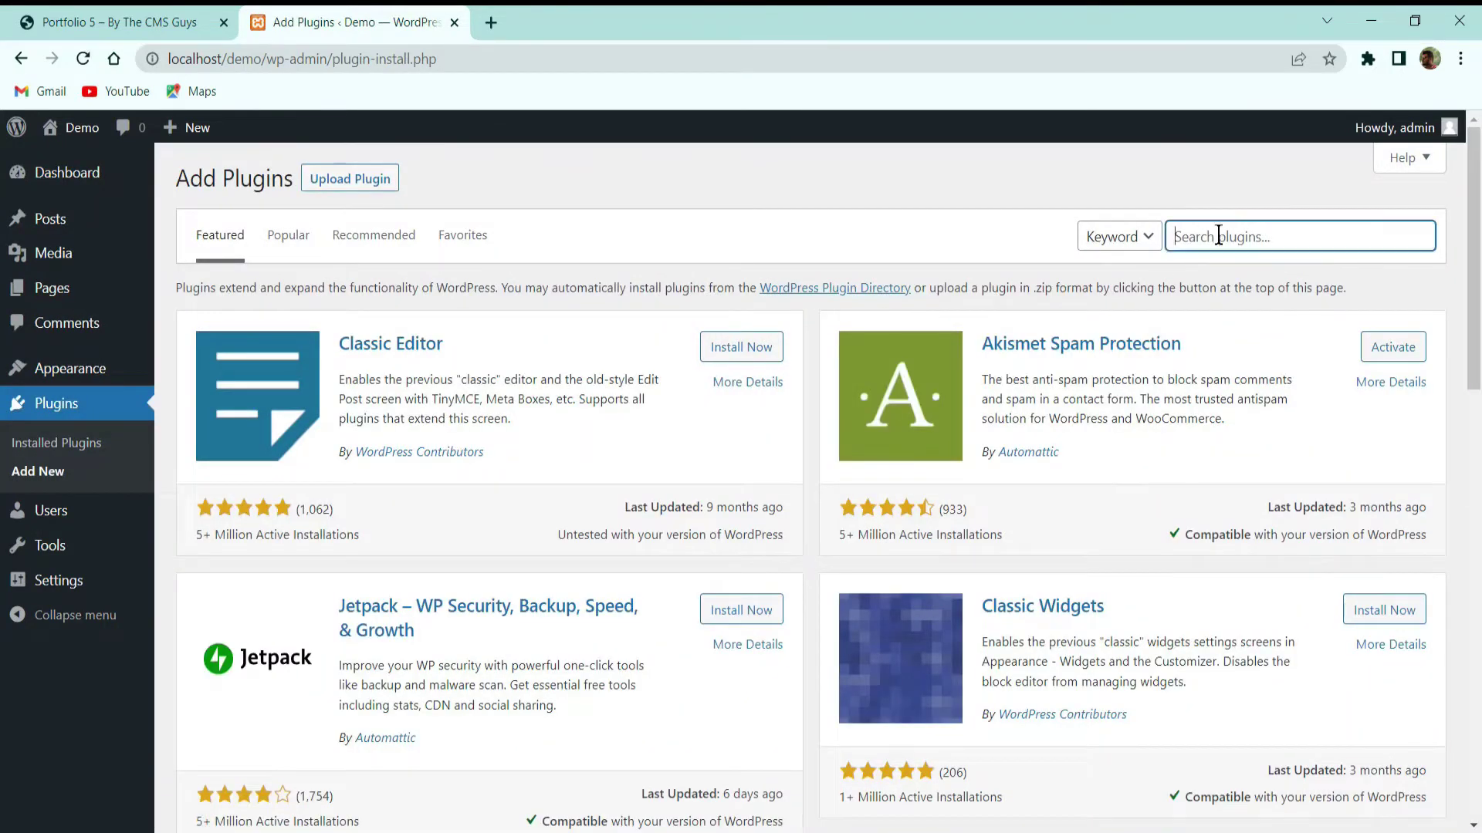
pyautogui.write('all in one')
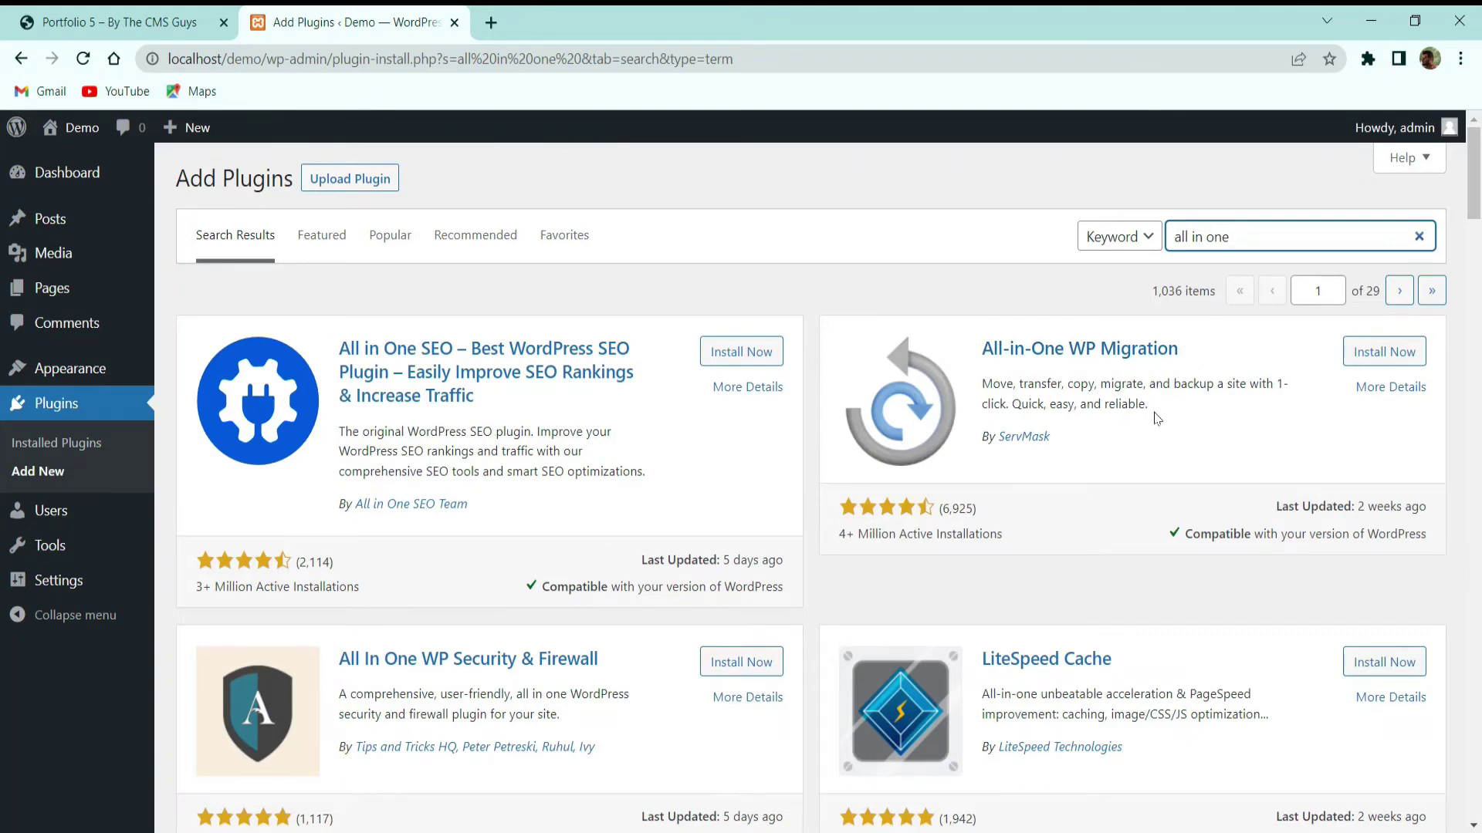
pyautogui.click(1361, 356)
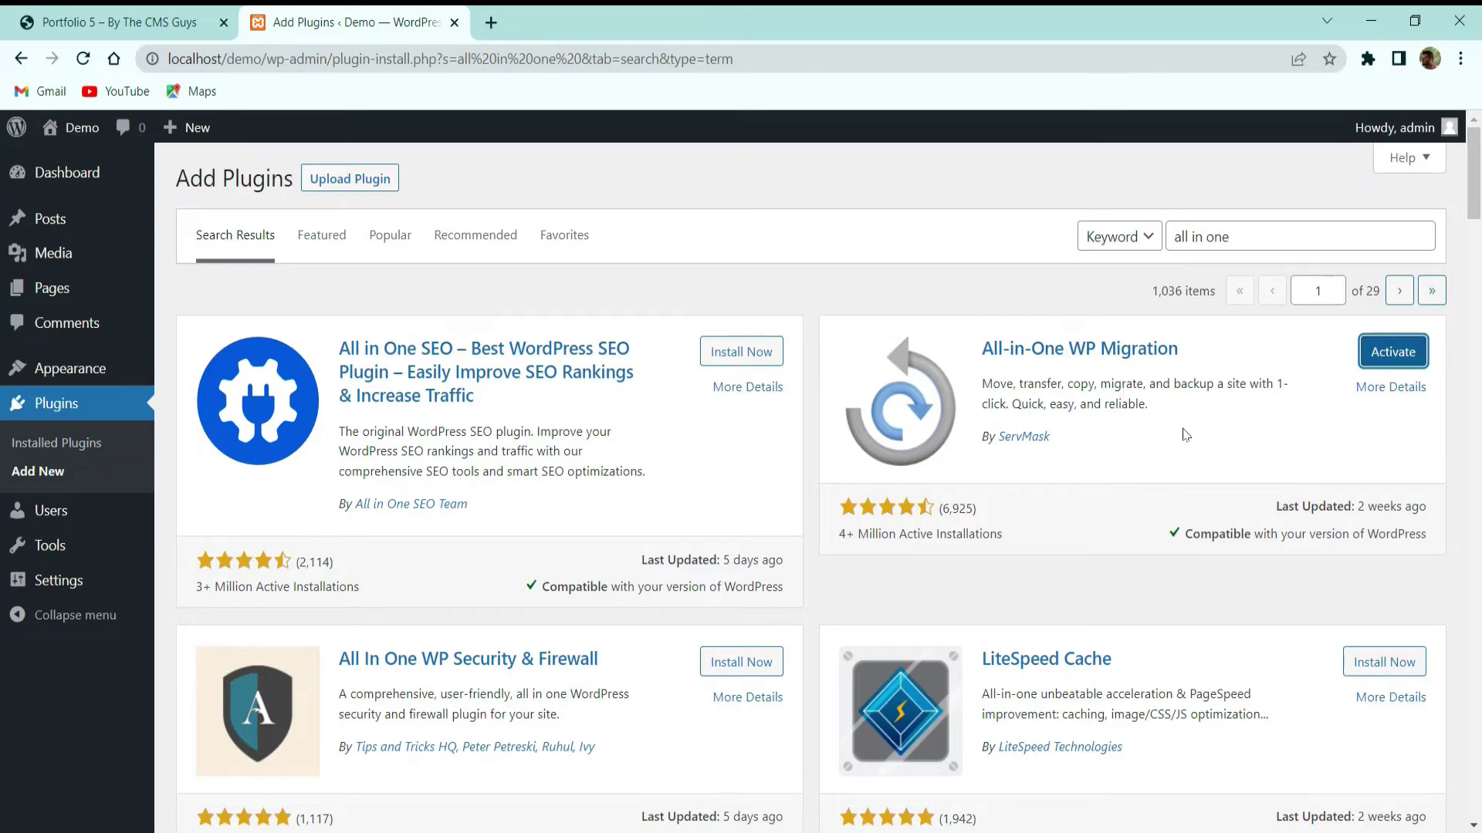
# Activate All-in-One WP Migration so its menu entry appears in the admin sidebar
pyautogui.click(1400, 350)
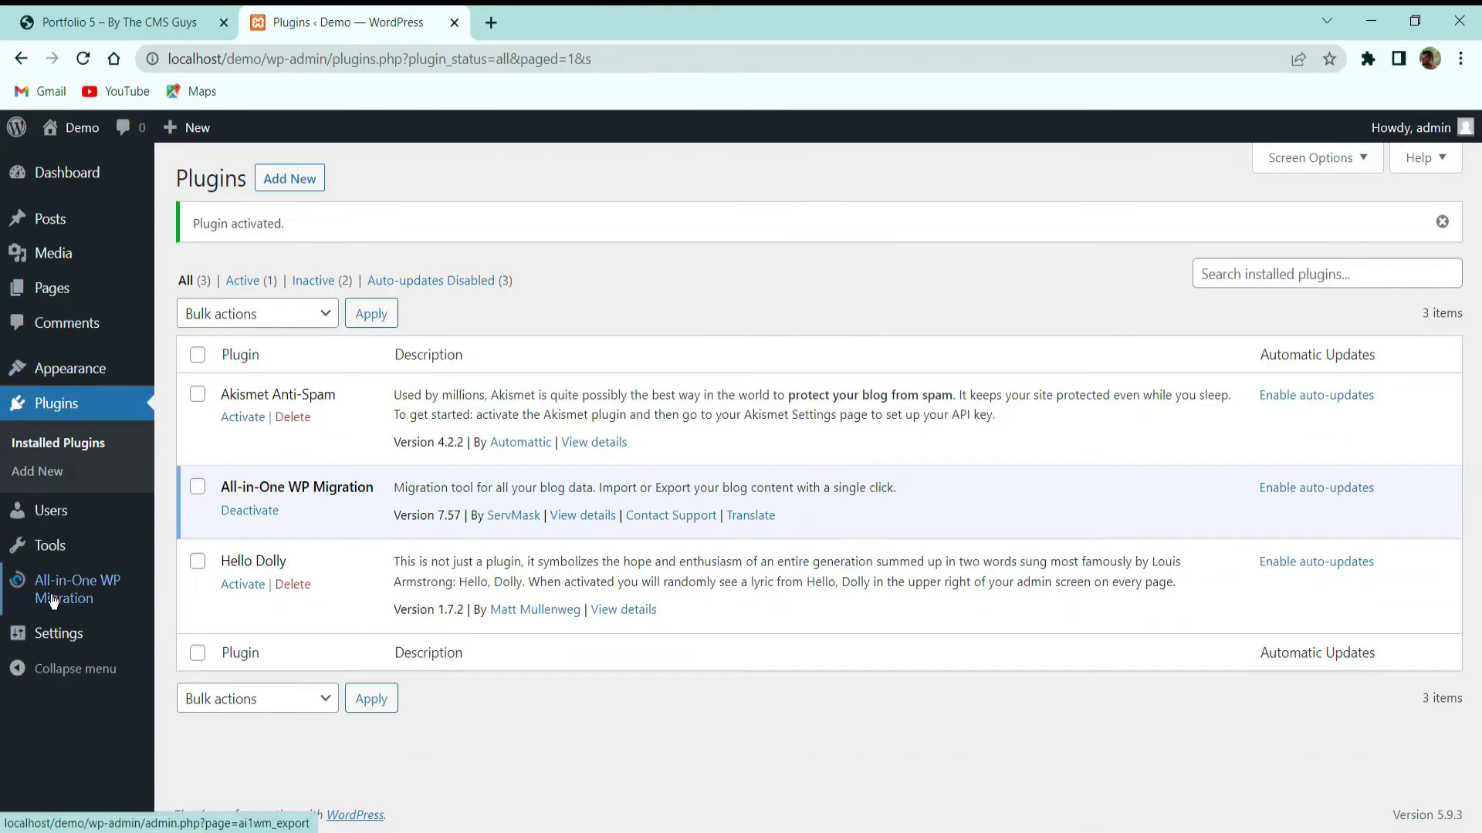
pyautogui.moveTo(72, 589)
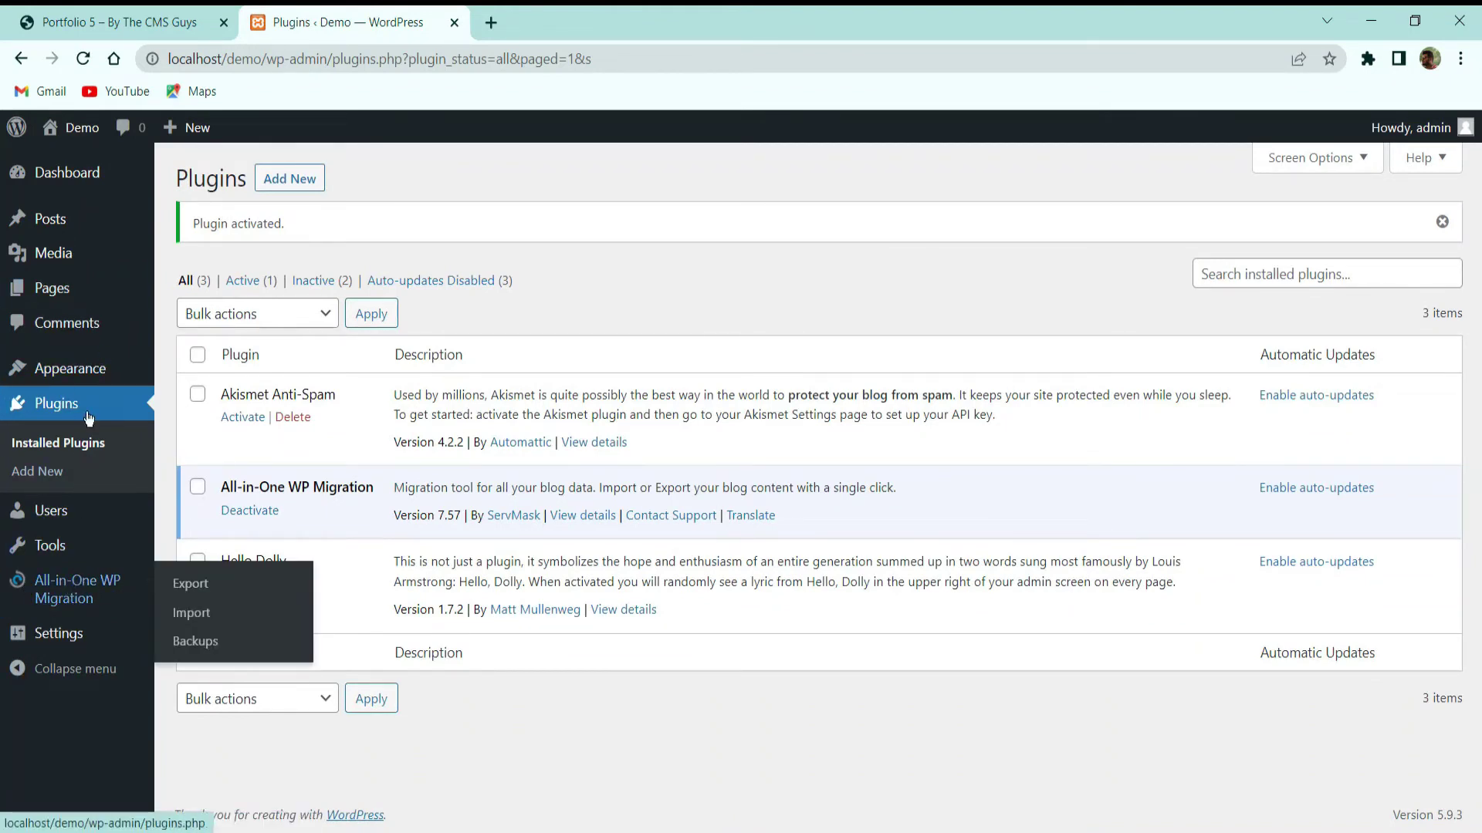
# Drop the backup file onto the Import page, confirm overwriting the site, and dismiss the success message
pyautogui.click(198, 614)
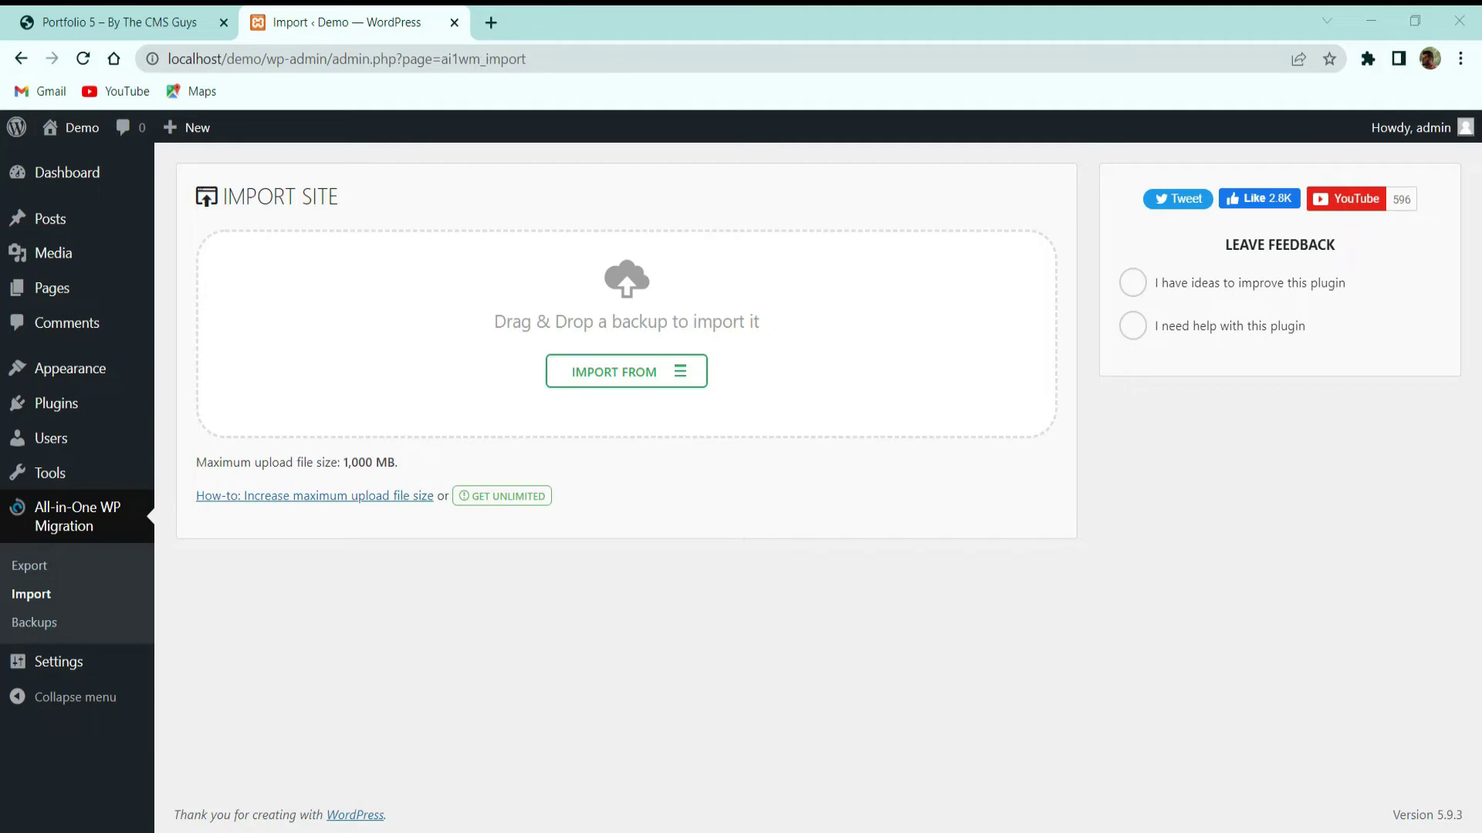
pyautogui.moveTo(487, 540); pyautogui.dragTo(787, 420)
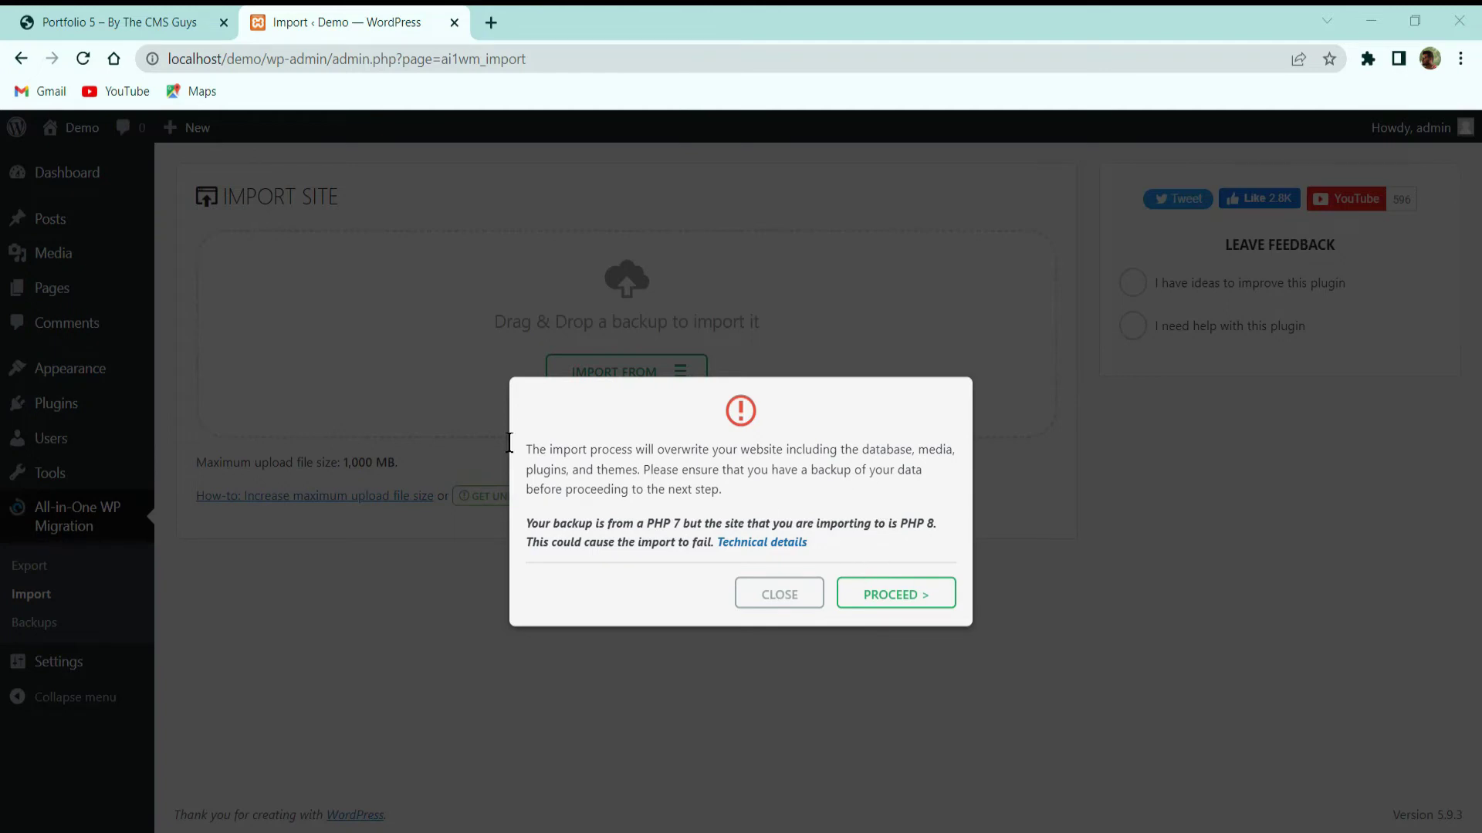
pyautogui.click(903, 592)
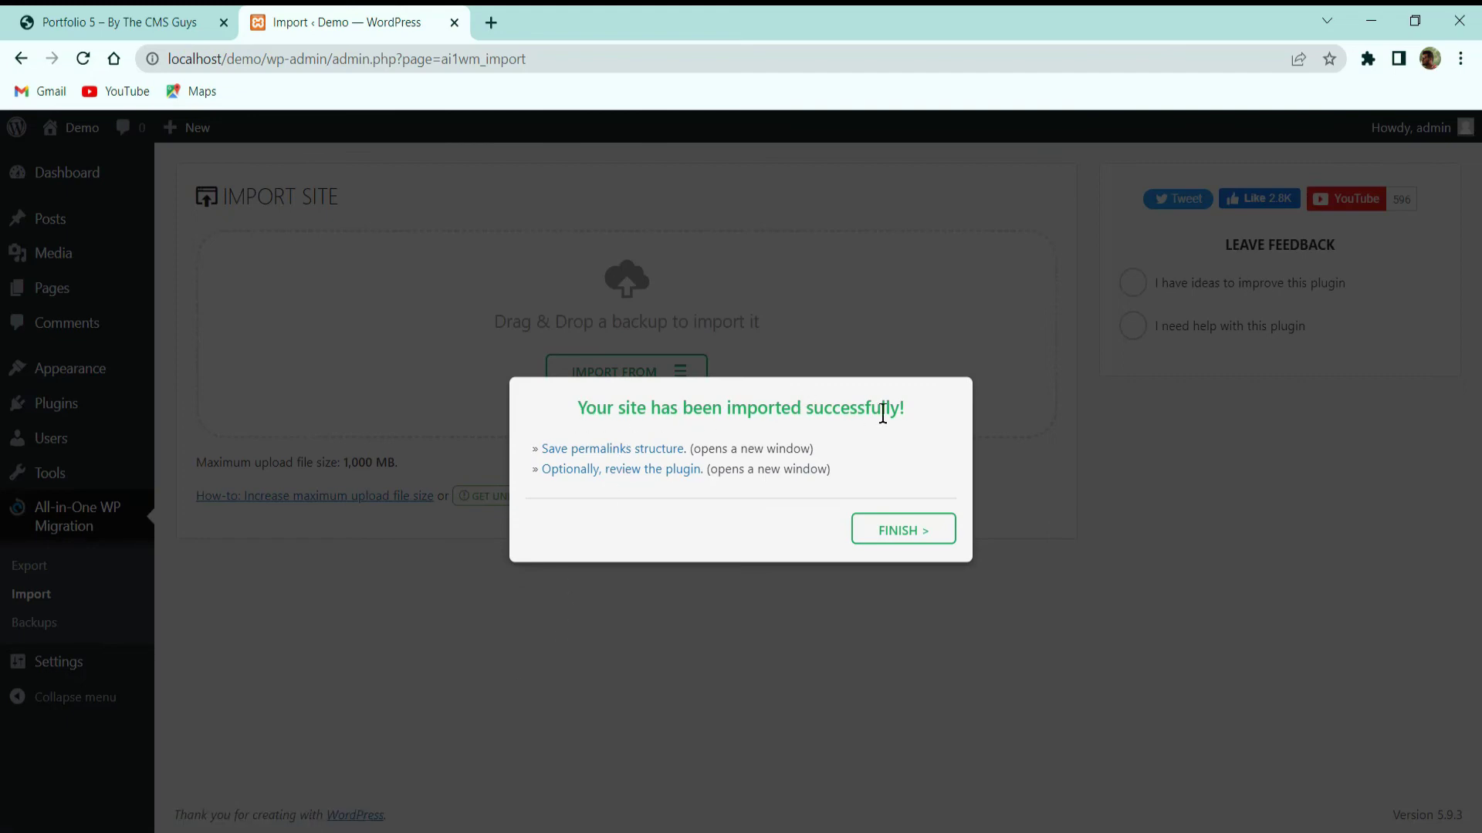
pyautogui.click(896, 534)
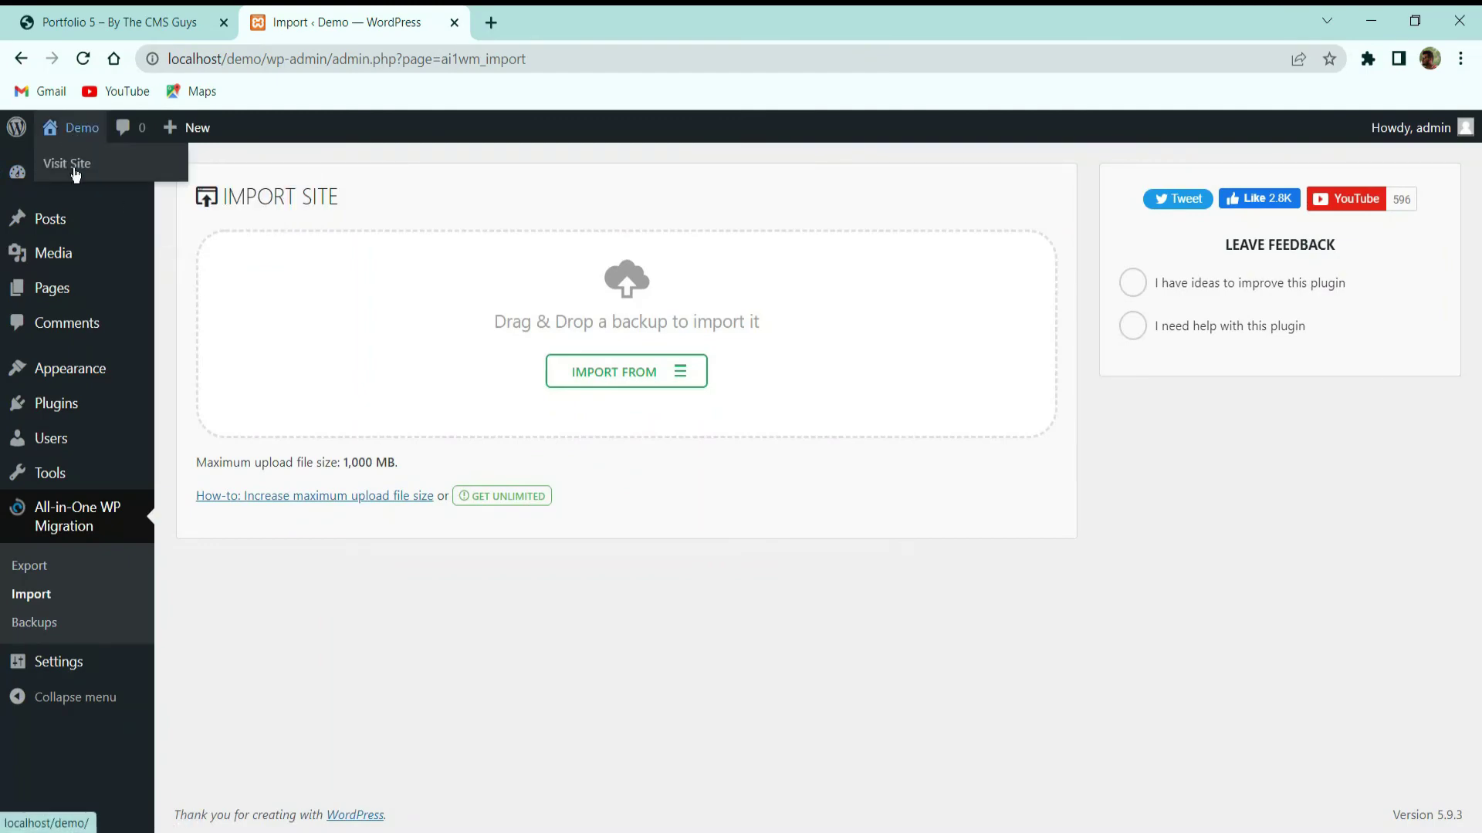
# Open the Demo site in a new tab placed before the admin tab and jump to About
pyautogui.middleClick(75, 172)
pyautogui.click(563, 22)
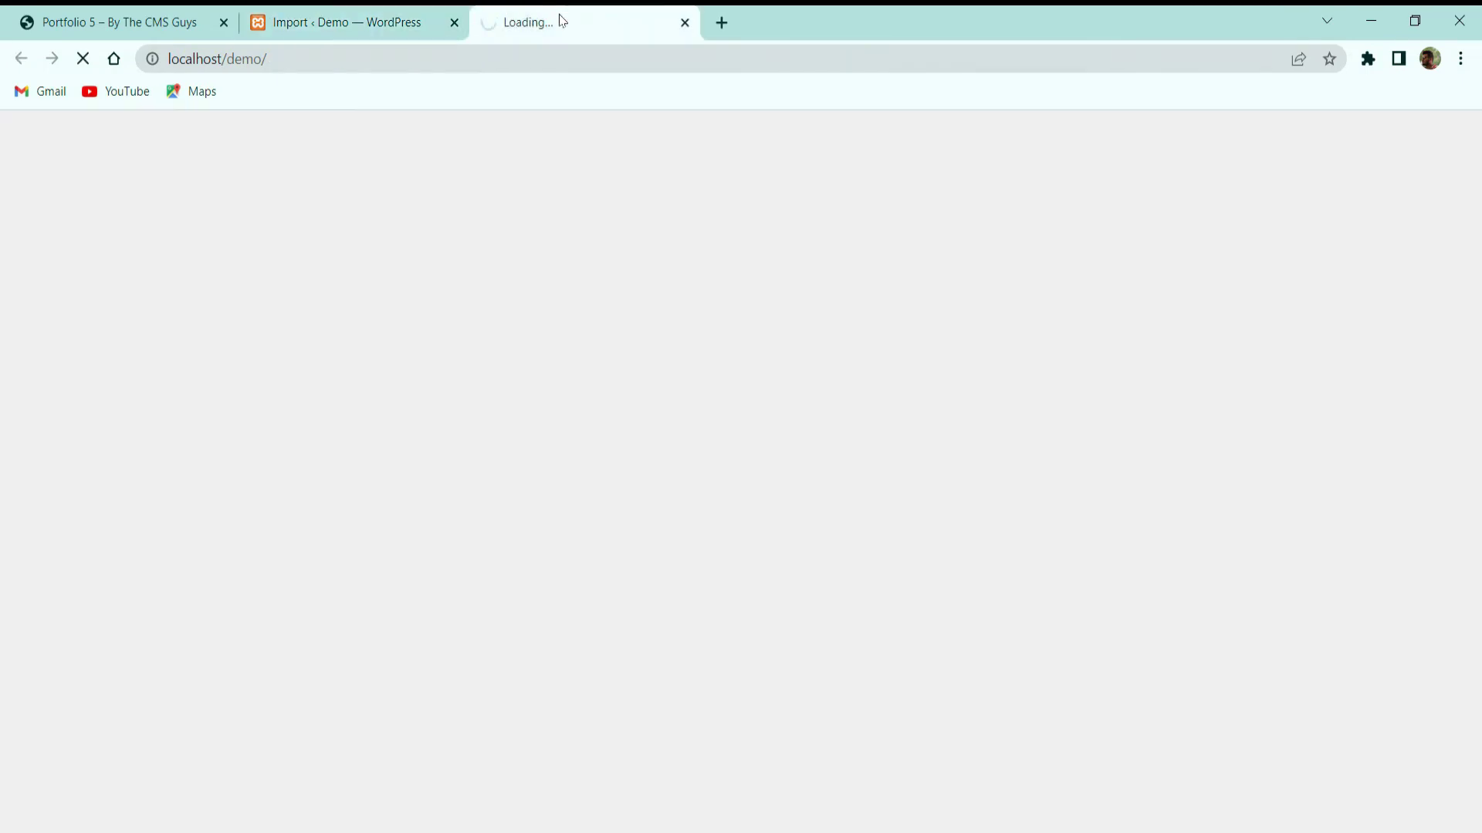
pyautogui.moveTo(563, 22); pyautogui.dragTo(351, 23)
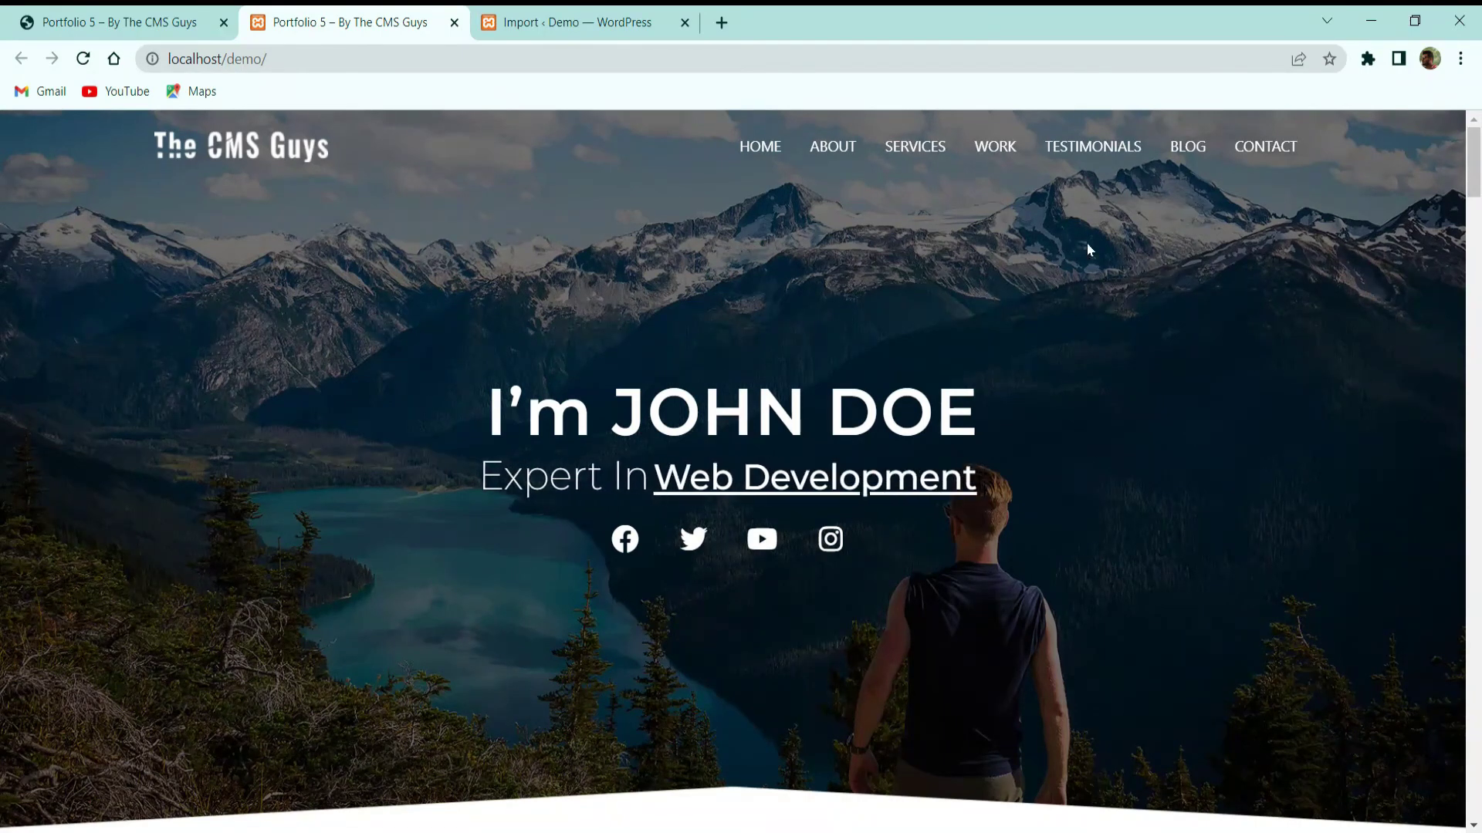
pyautogui.click(841, 150)
pyautogui.scroll(5, 975, 163)
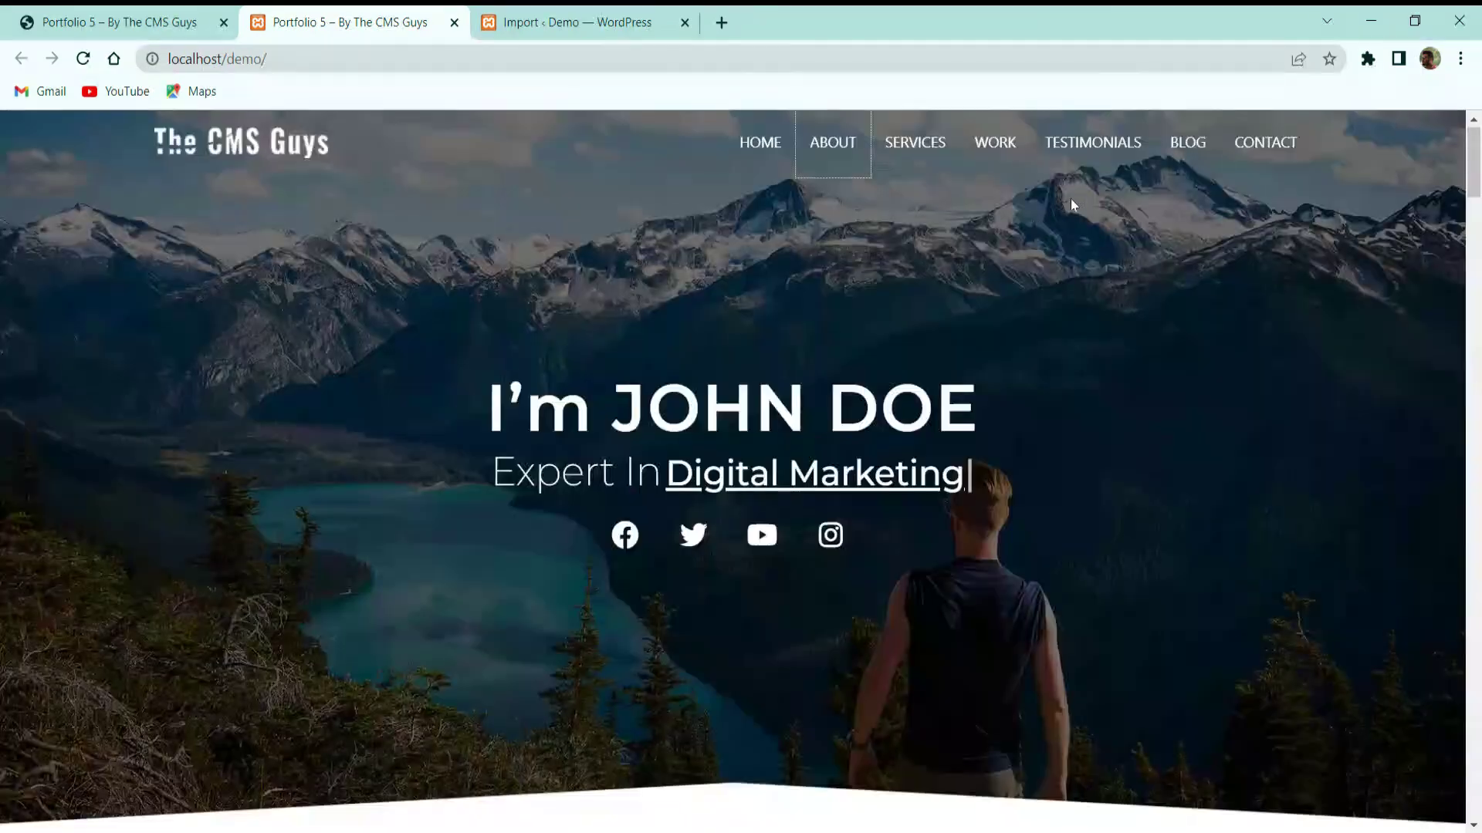